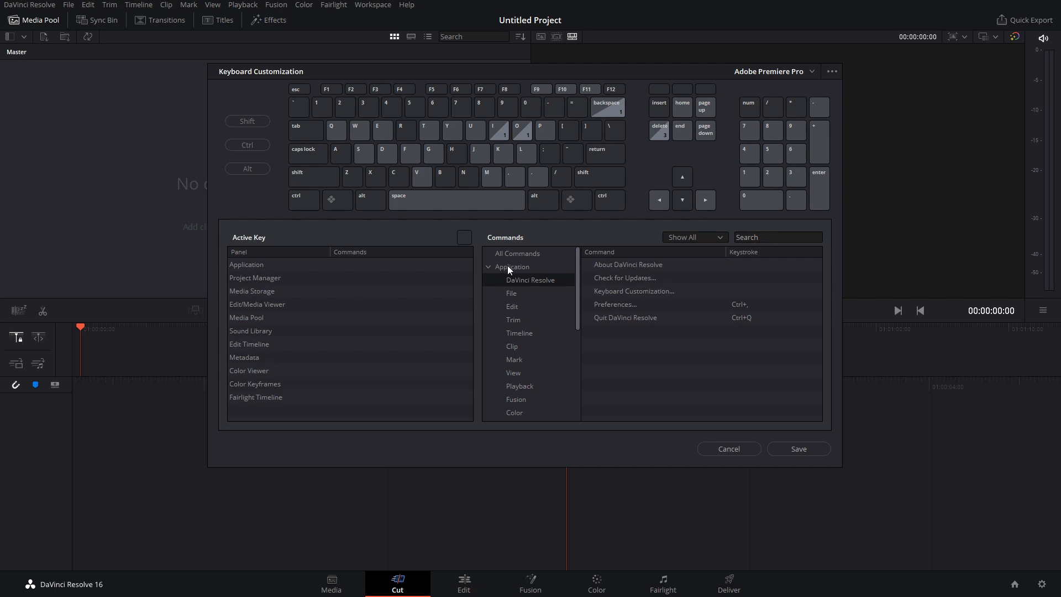
- Find the View Zoom In command and add A as an additional shortcut for it
click(770, 241)
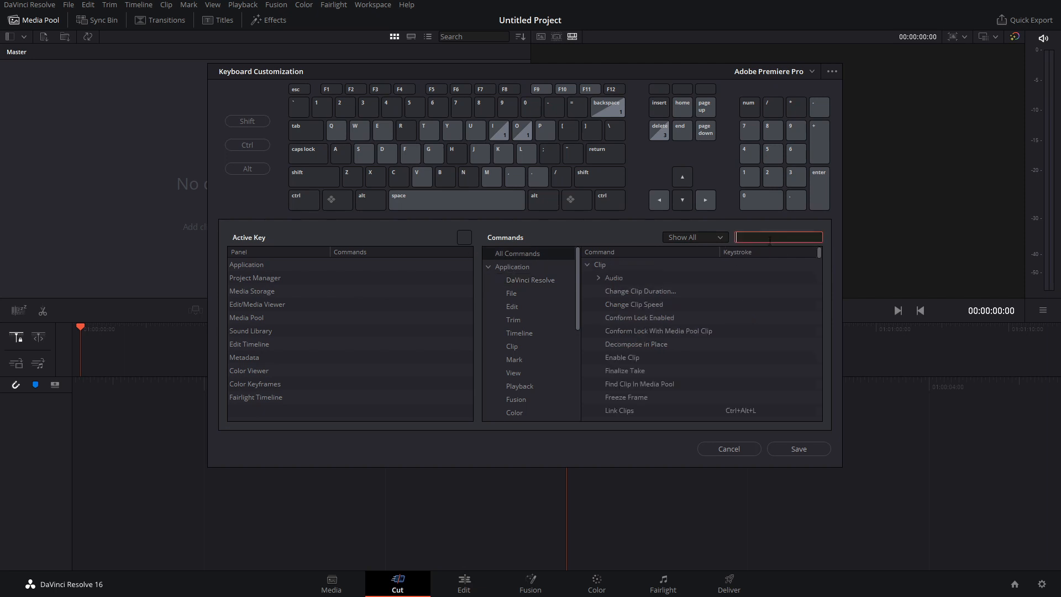
text(zoom in)
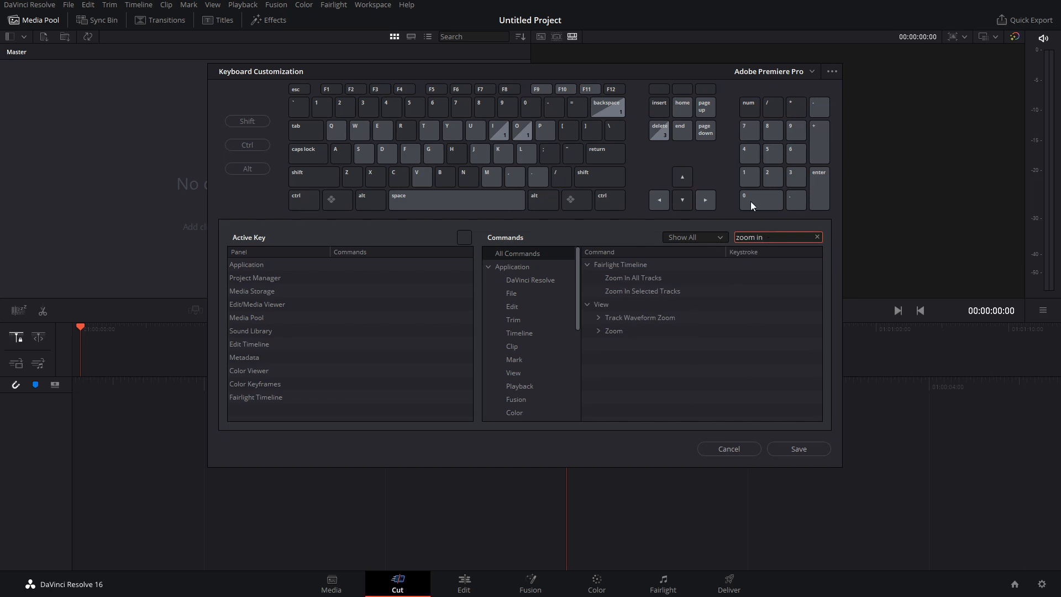
click(599, 330)
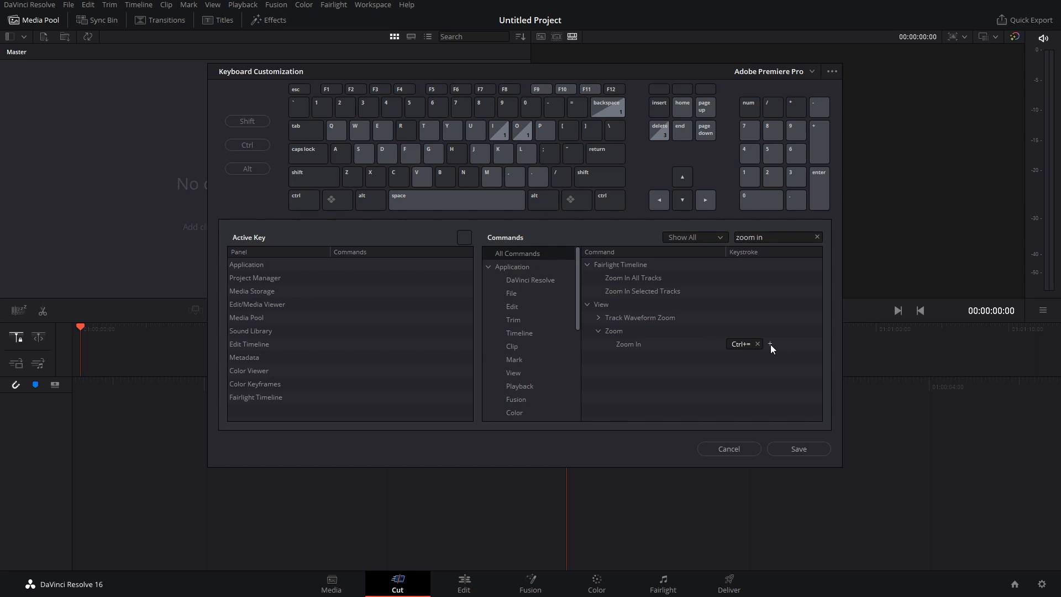
click(770, 344)
key(a)
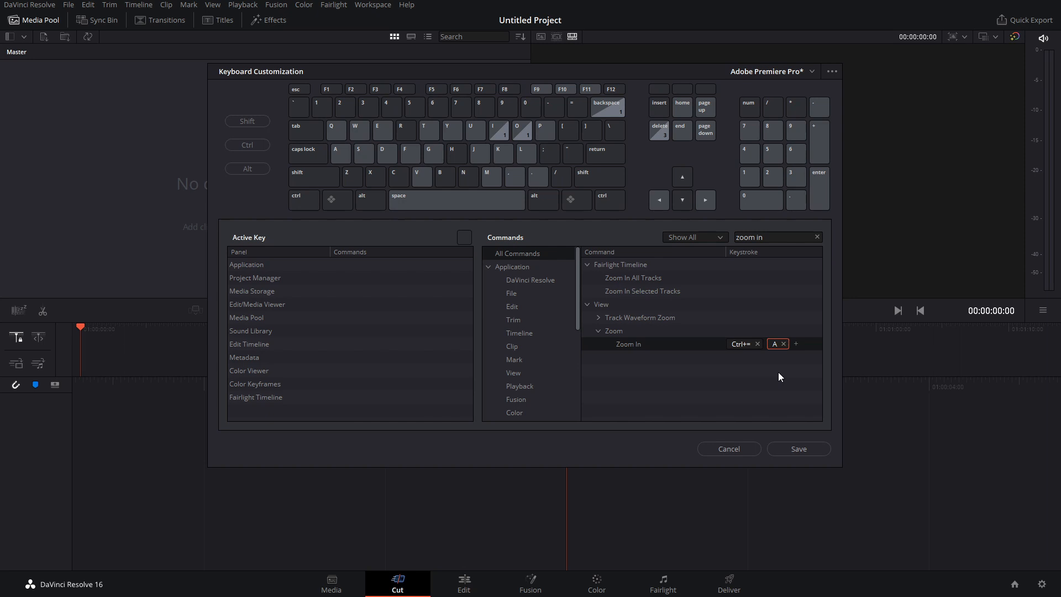
- Find the View Zoom Out command and add S as an additional shortcut, accepting the reassignment
click(783, 242)
key(BackSpace)
key(BackSpace)
text(ou)
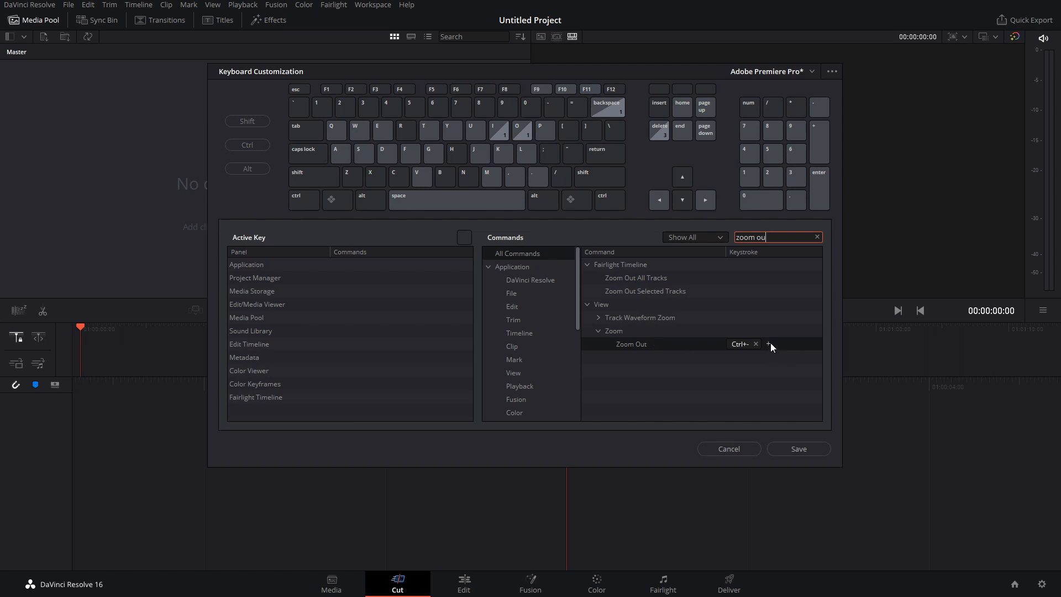
click(768, 344)
key(s)
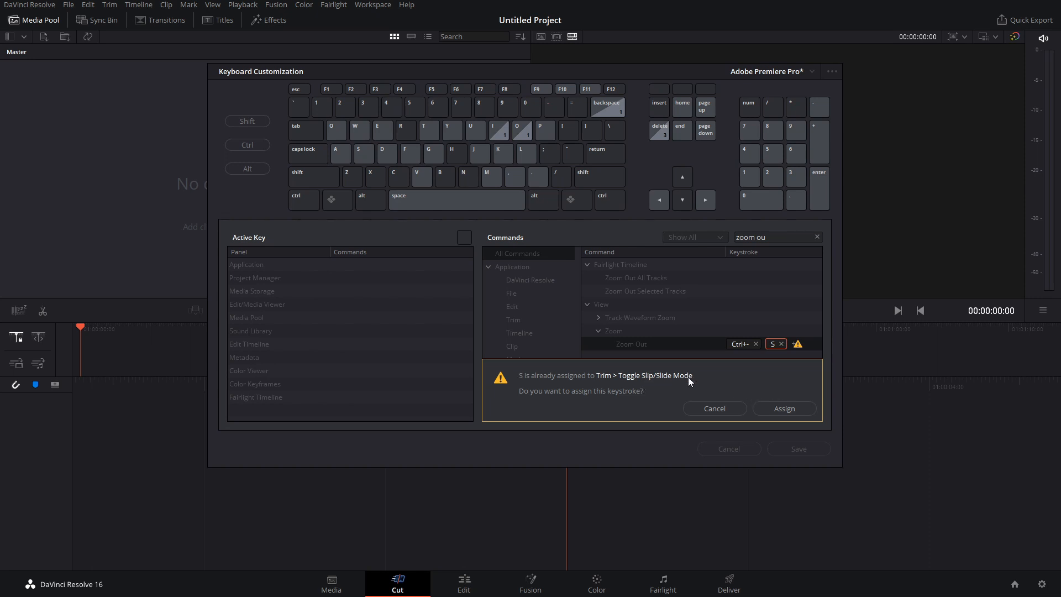
click(784, 408)
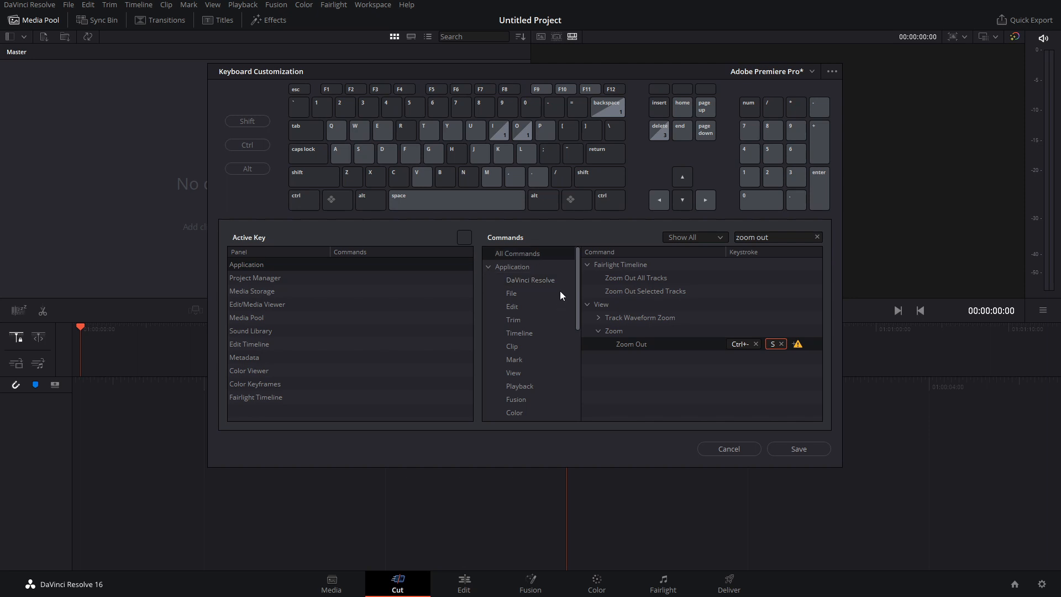
- Look up the commands assigned to the S key and remove S from Toggle Slip/Slide Mode
click(363, 152)
click(817, 236)
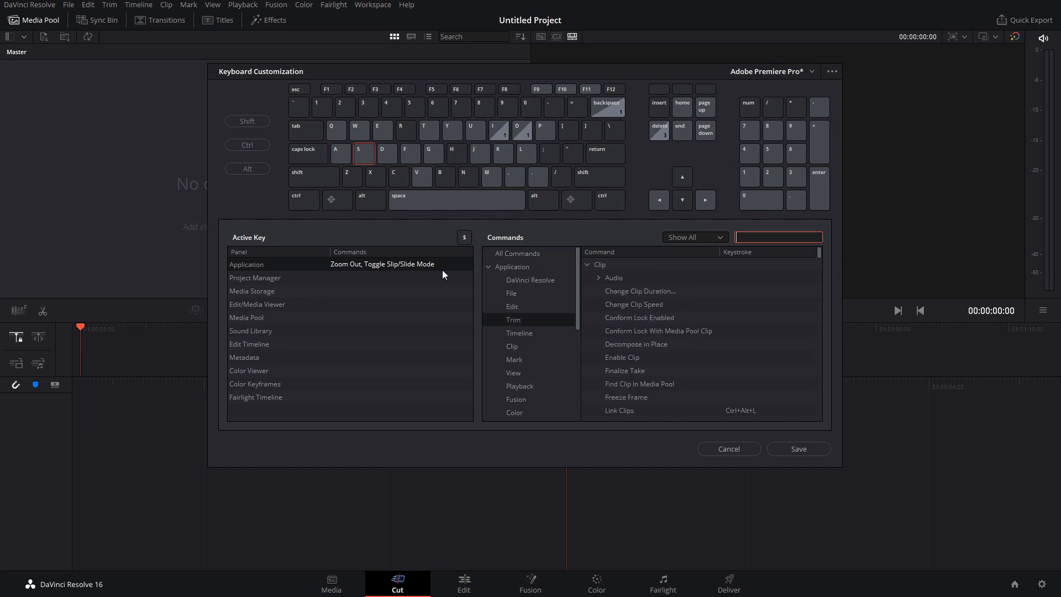
click(411, 264)
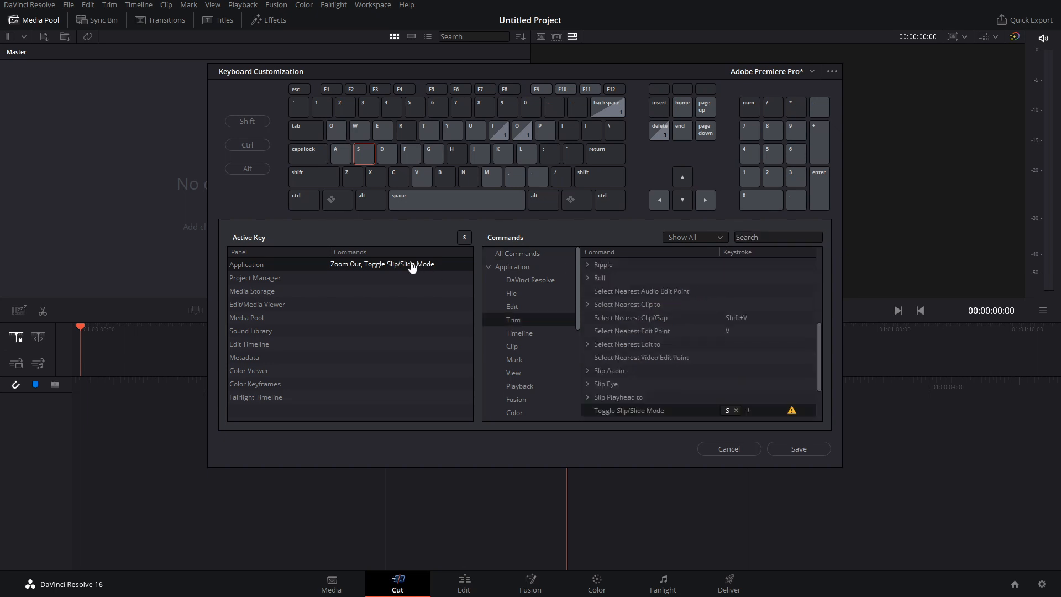
click(736, 411)
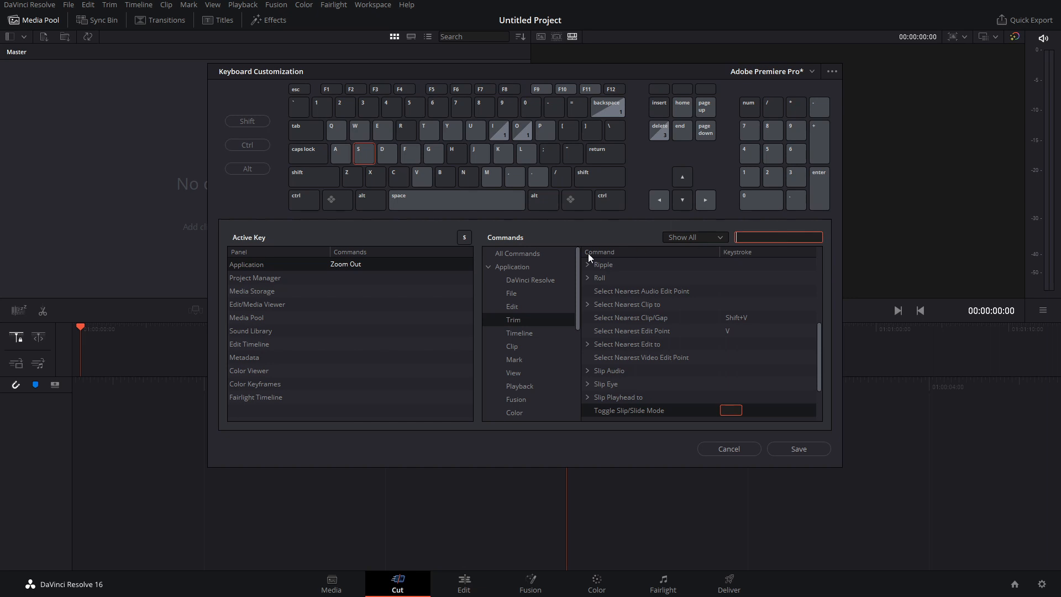
- Search all commands for Delete Selected and add D as an additional shortcut to the Edit entry
click(529, 254)
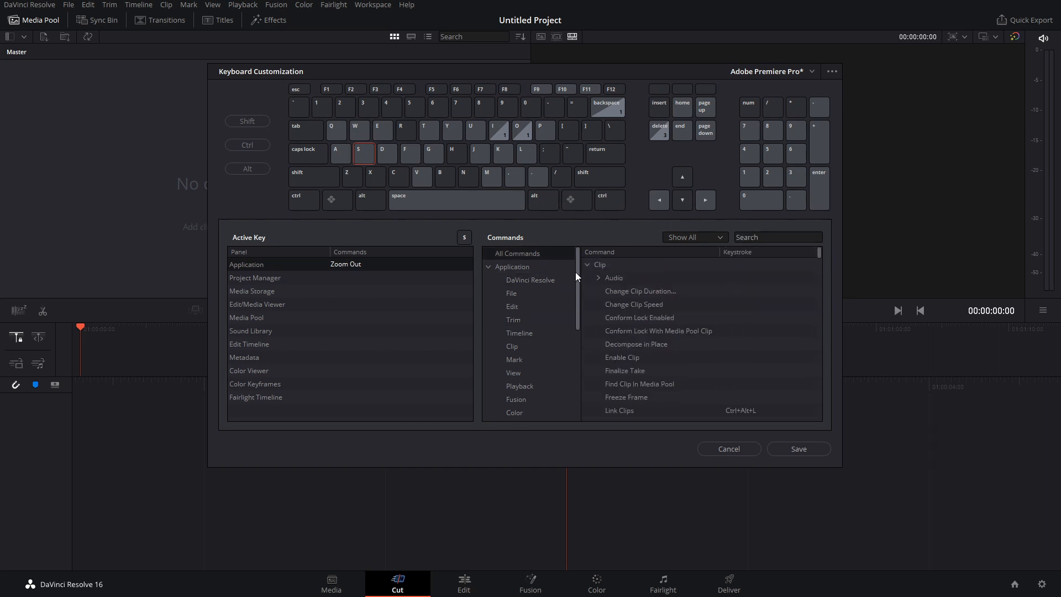
click(553, 280)
click(533, 254)
click(775, 237)
text(dele)
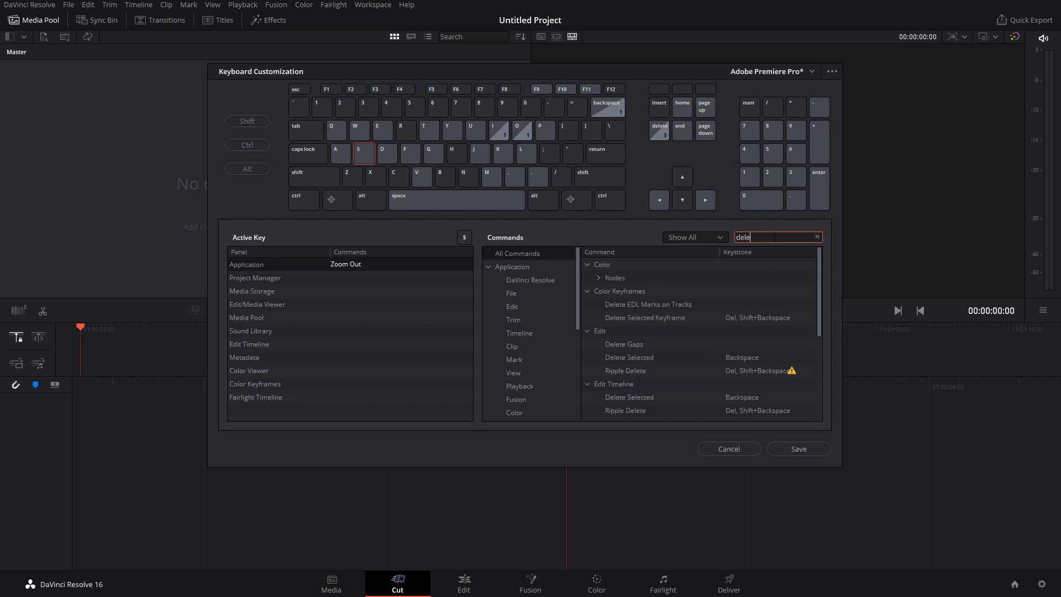
text(te s)
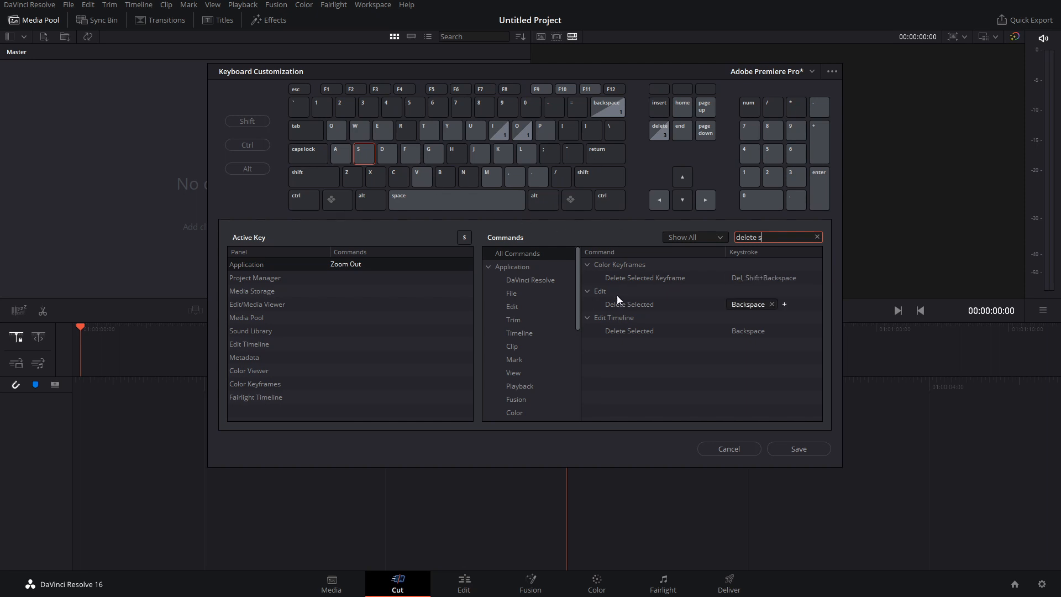
mouse_move(741, 301)
click(785, 304)
mouse_move(794, 333)
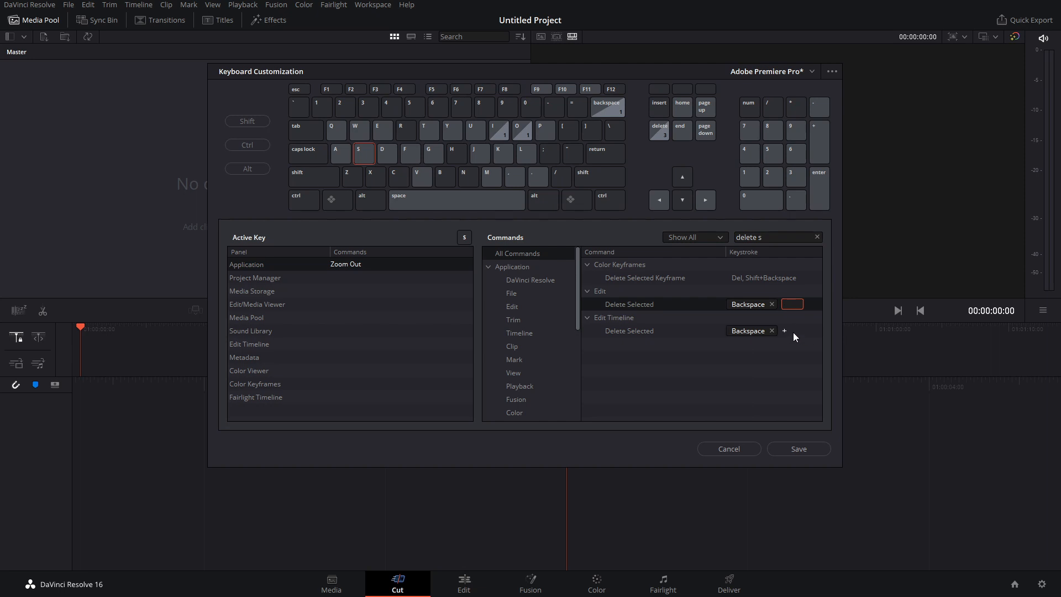
key(d)
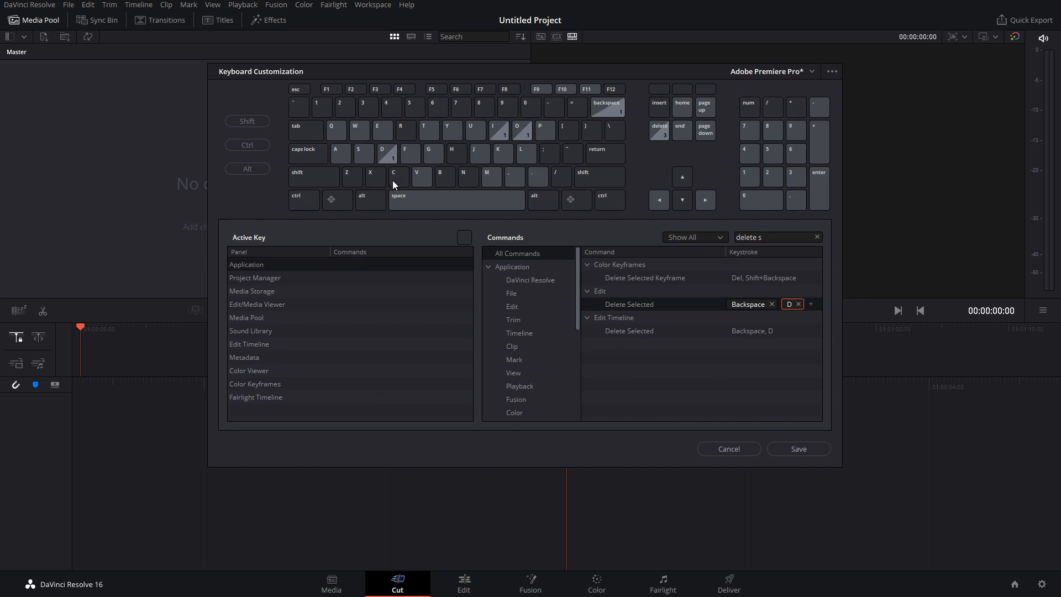
- Look up the commands assigned to the D key and remove D from the Clear In command
click(387, 151)
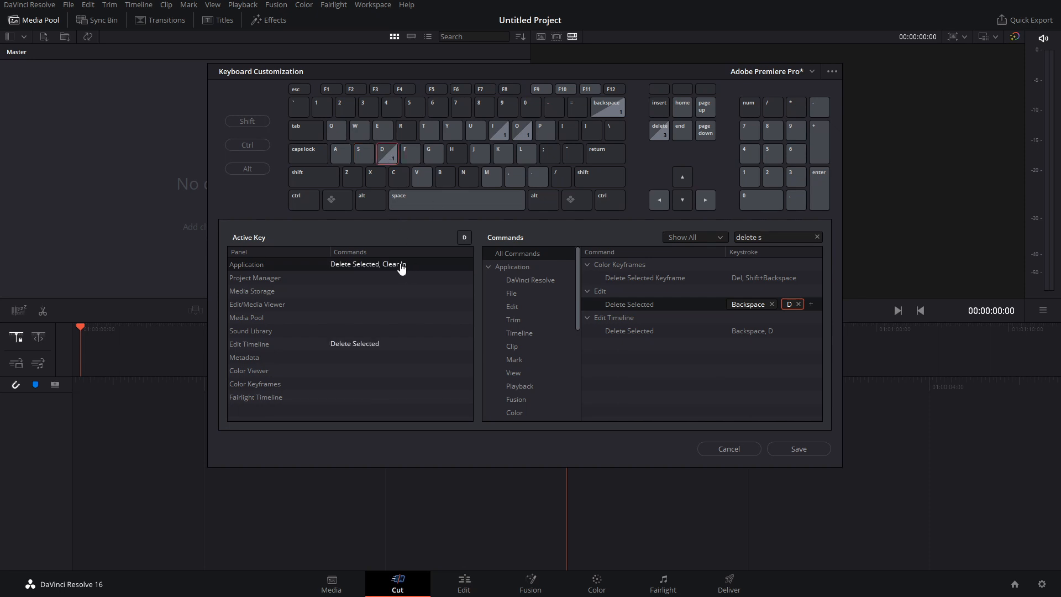
click(818, 238)
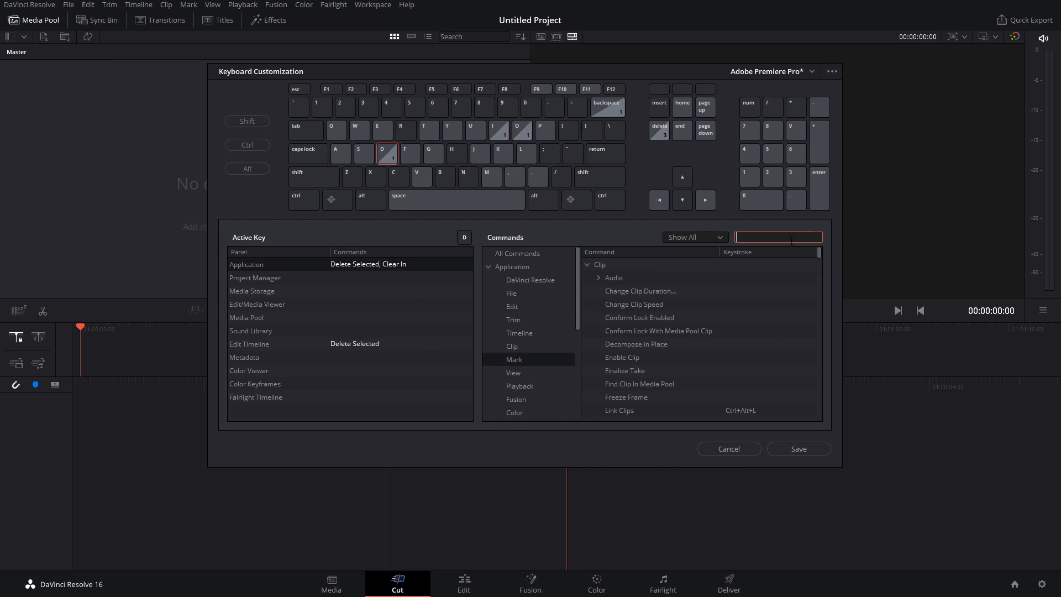
click(535, 281)
click(531, 252)
click(394, 264)
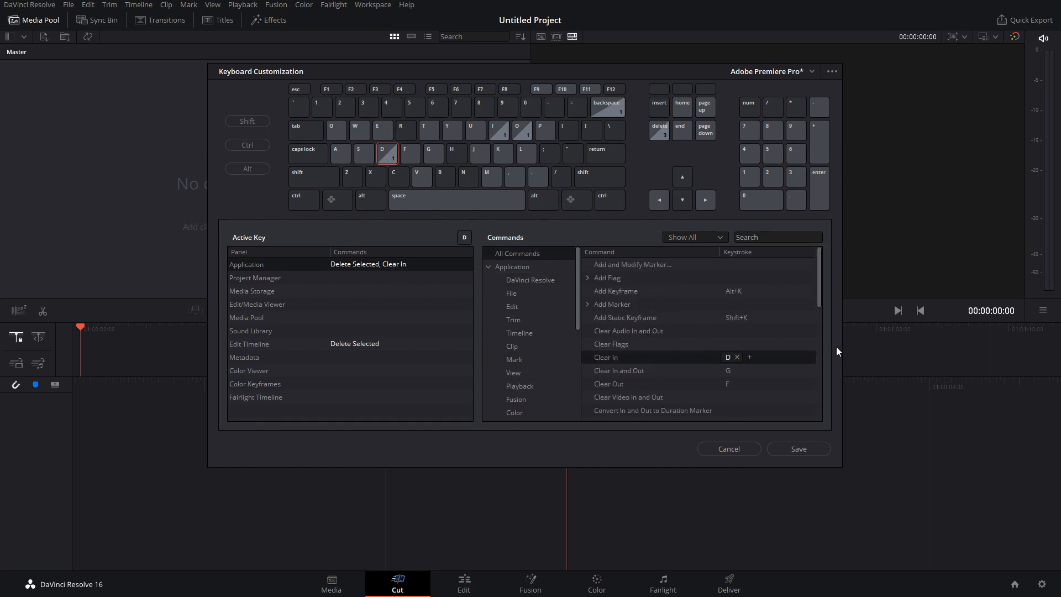
click(737, 357)
- Find Ripple Delete under Edit and assign F in place of its Shift+Backspace shortcut, accepting the reassignment
click(766, 236)
text(rip)
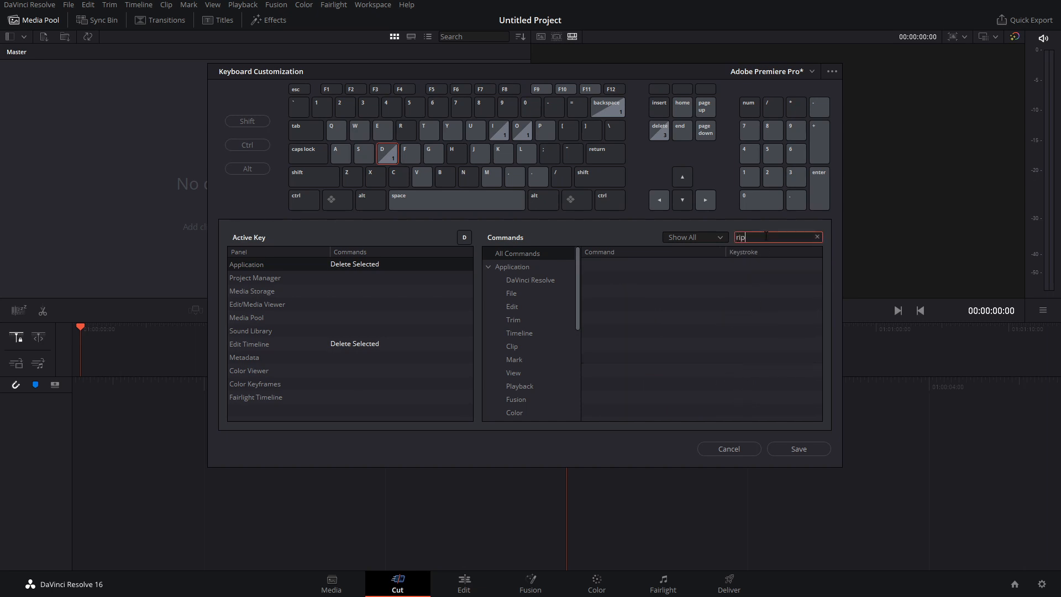
text(ple)
click(385, 158)
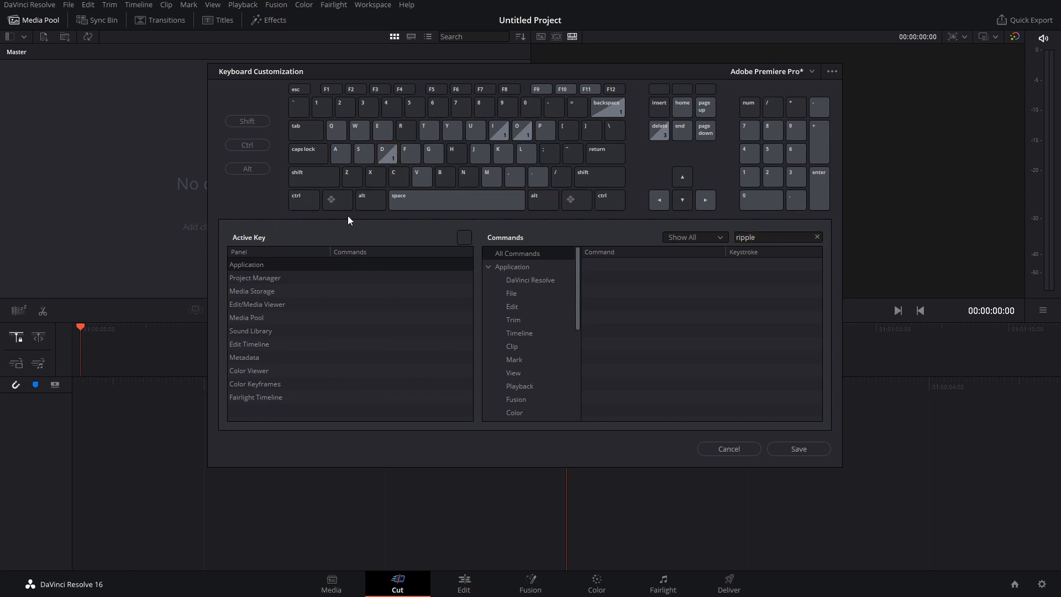
click(806, 242)
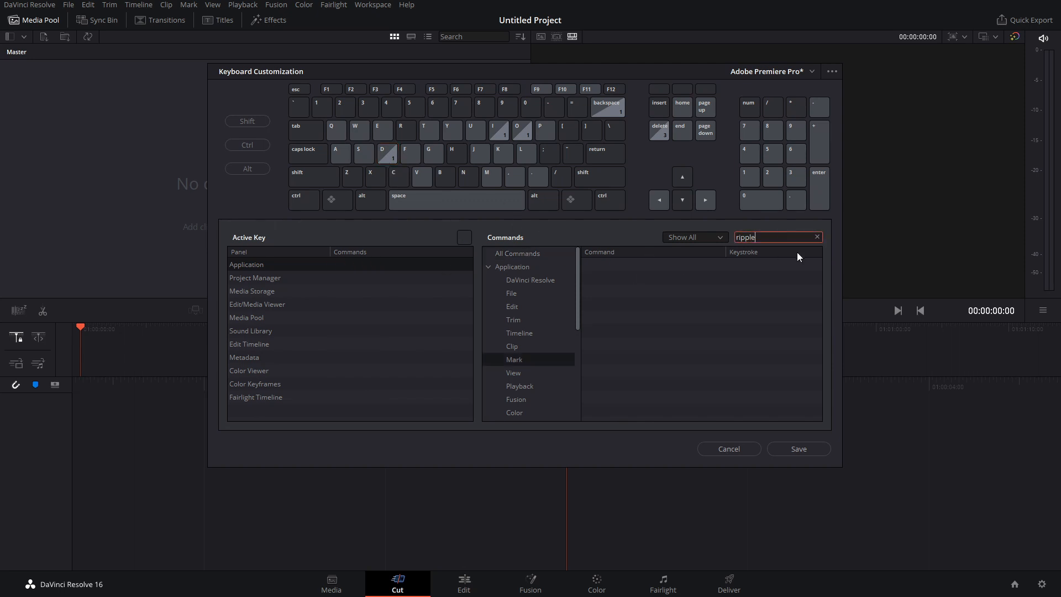
key(Return)
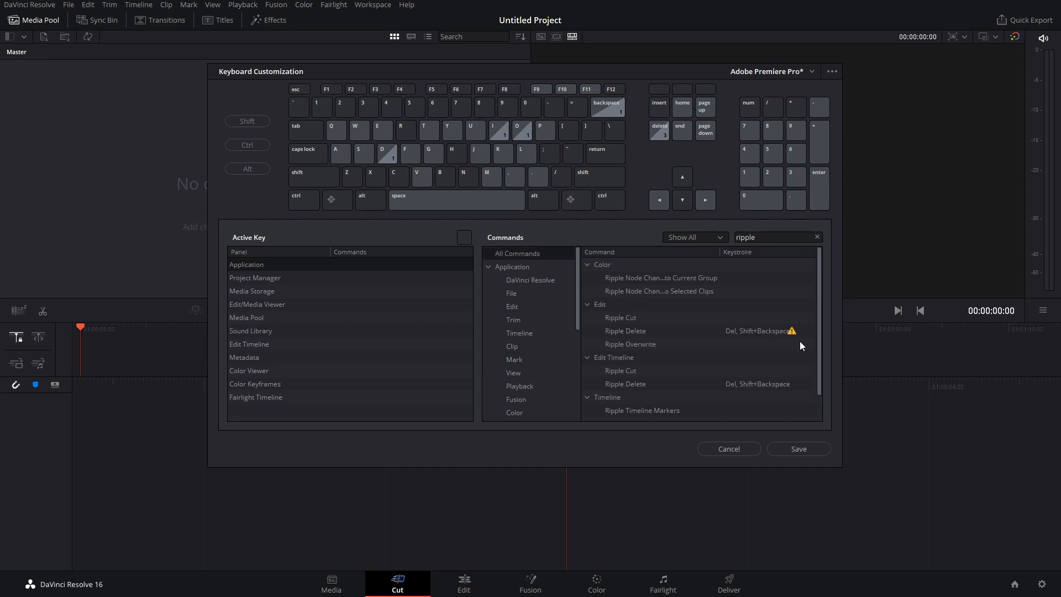
click(725, 330)
click(816, 331)
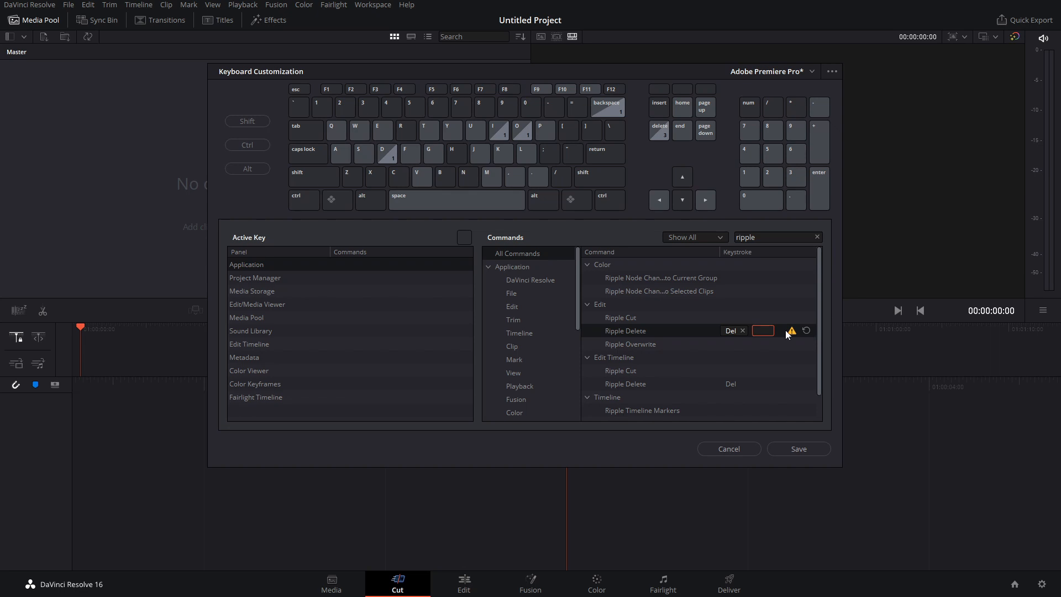
key(f)
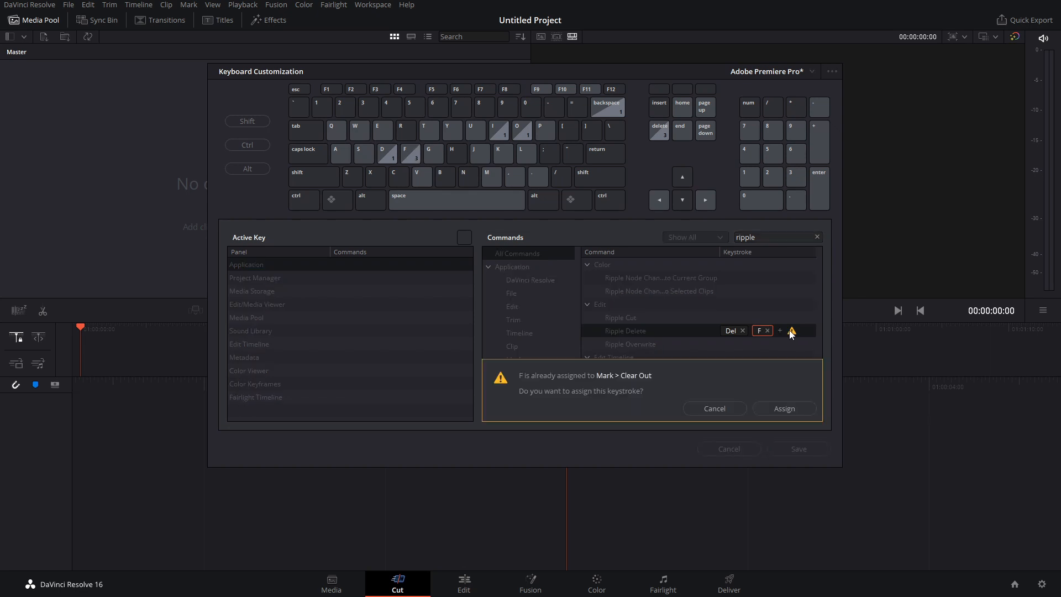
click(784, 413)
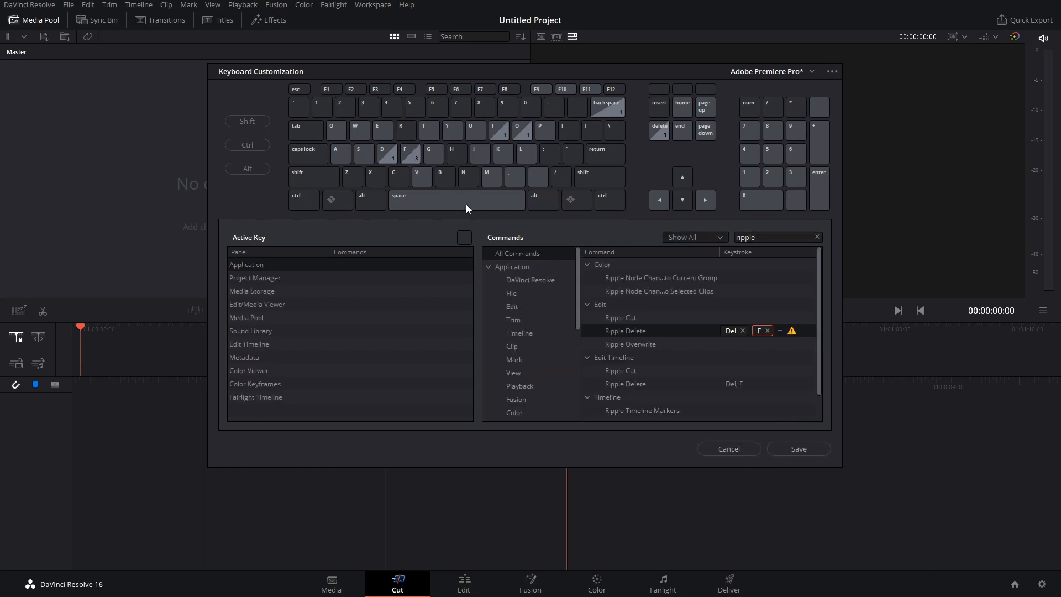
- Look up the commands assigned to the F key and remove F from the Clear Out command
click(404, 158)
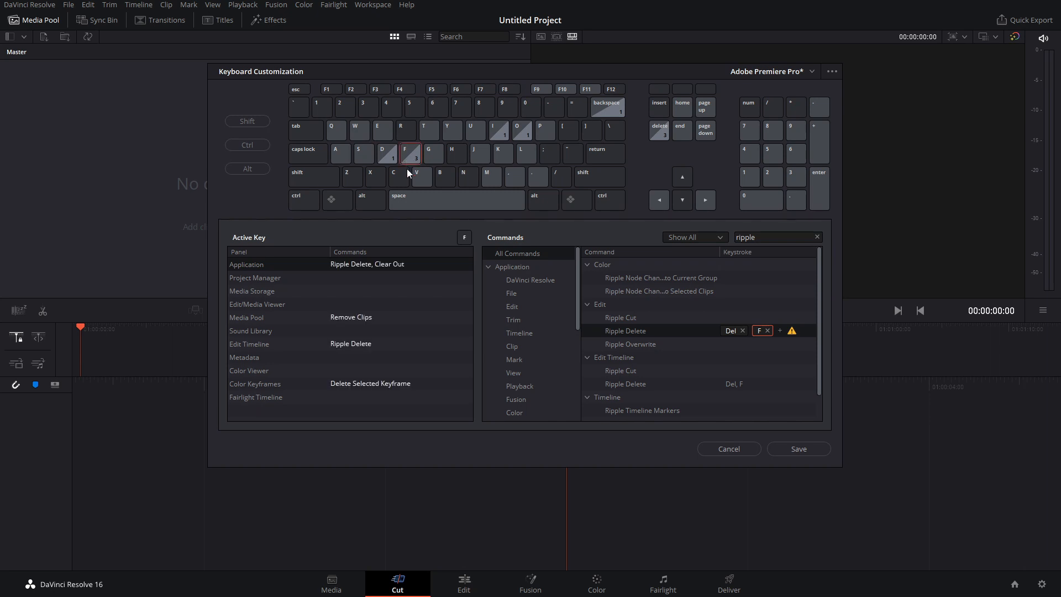
click(818, 237)
click(397, 264)
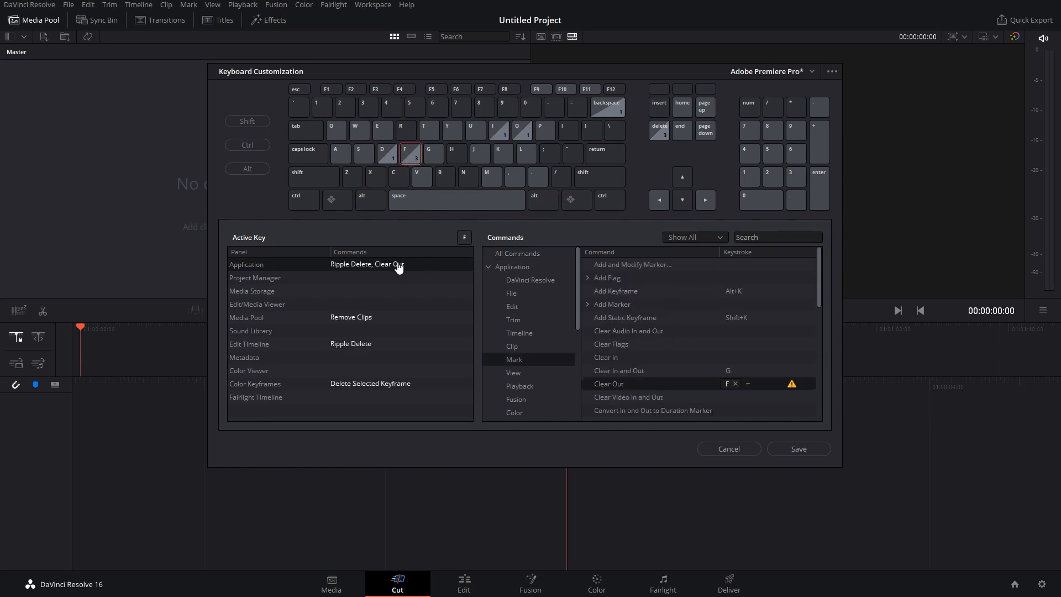
click(736, 384)
- Find Select Clips Forward on All Tracks and set its shortcut to Z
click(774, 238)
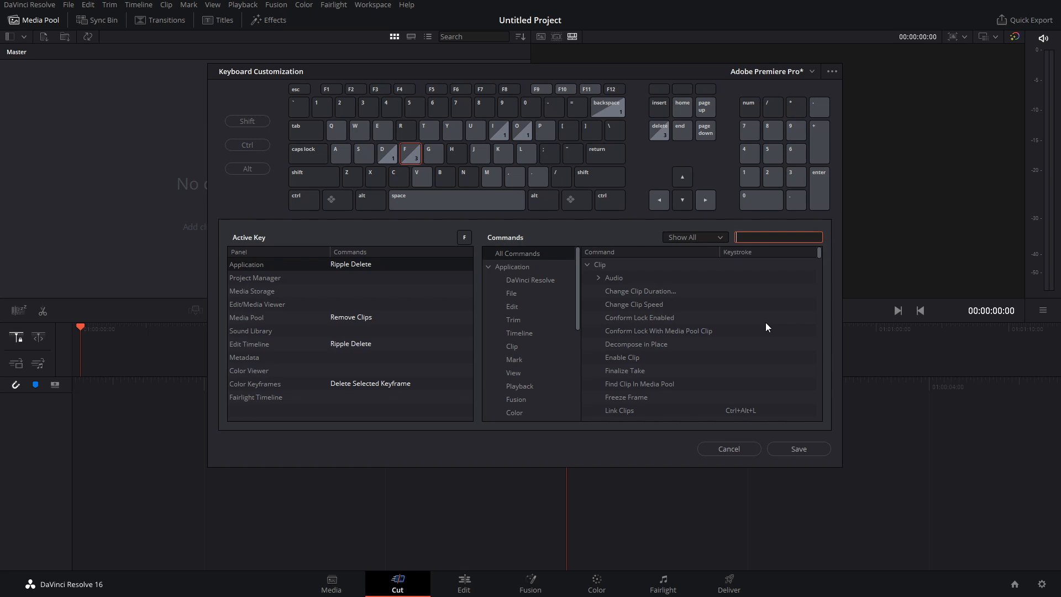
text(select)
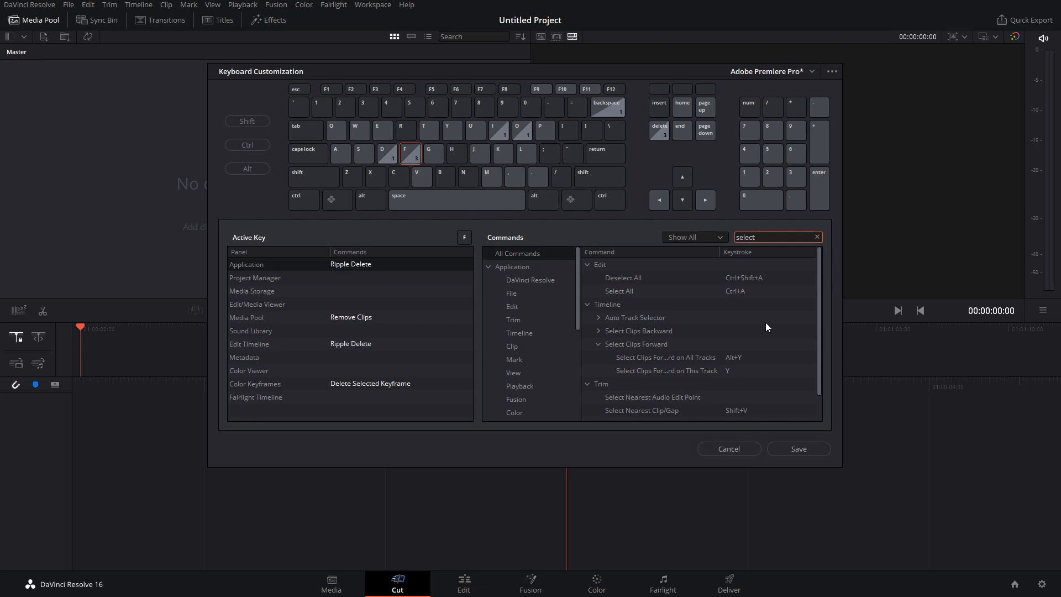
text( clip)
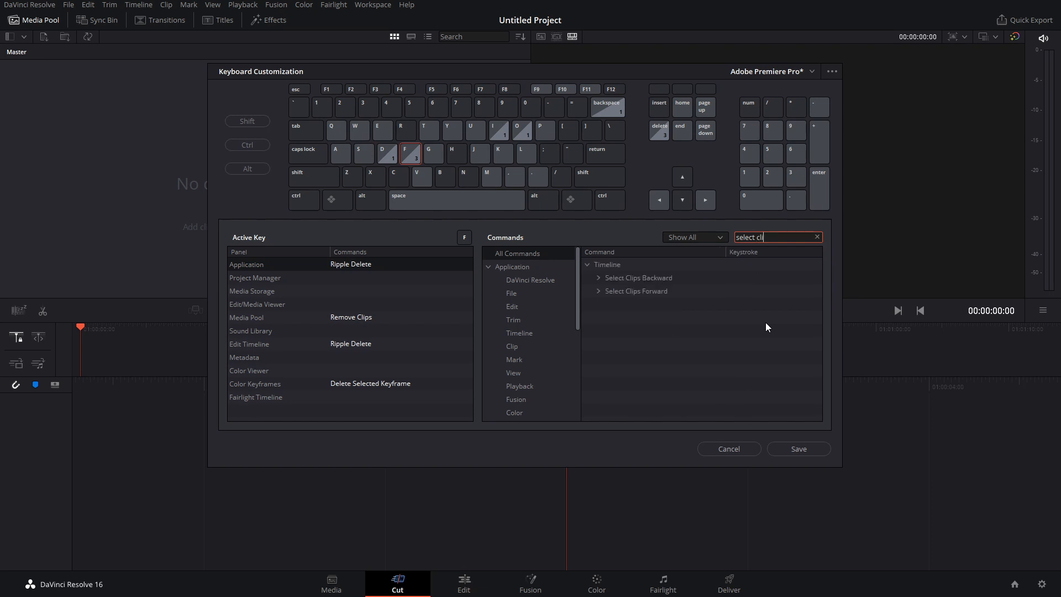
click(598, 291)
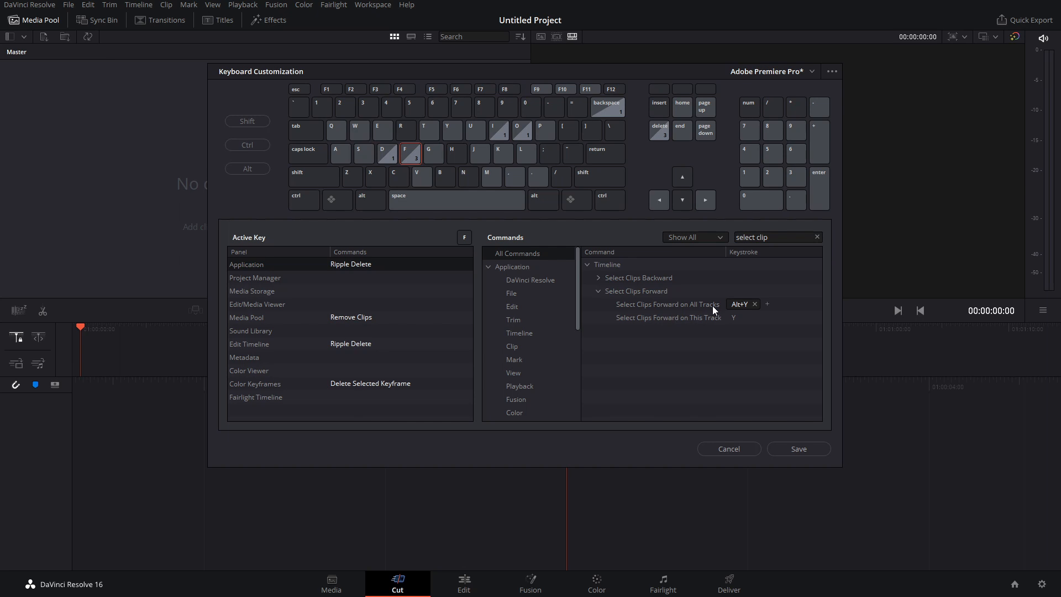
click(754, 305)
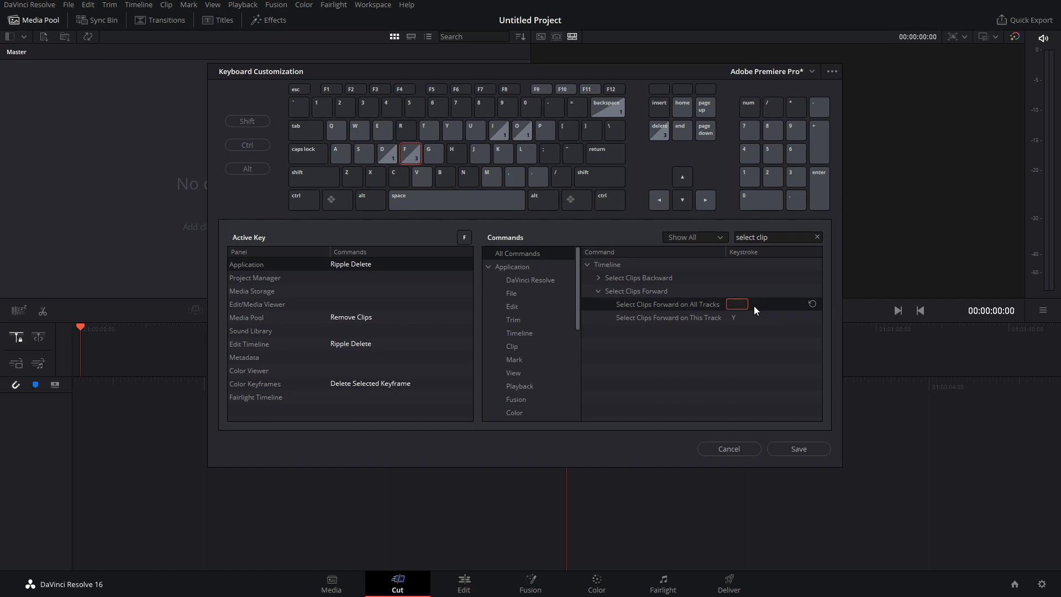
key(z)
- Find Blade Edit Mode under Trim, assign C as its shortcut, and clear the command search
click(817, 237)
text(blad)
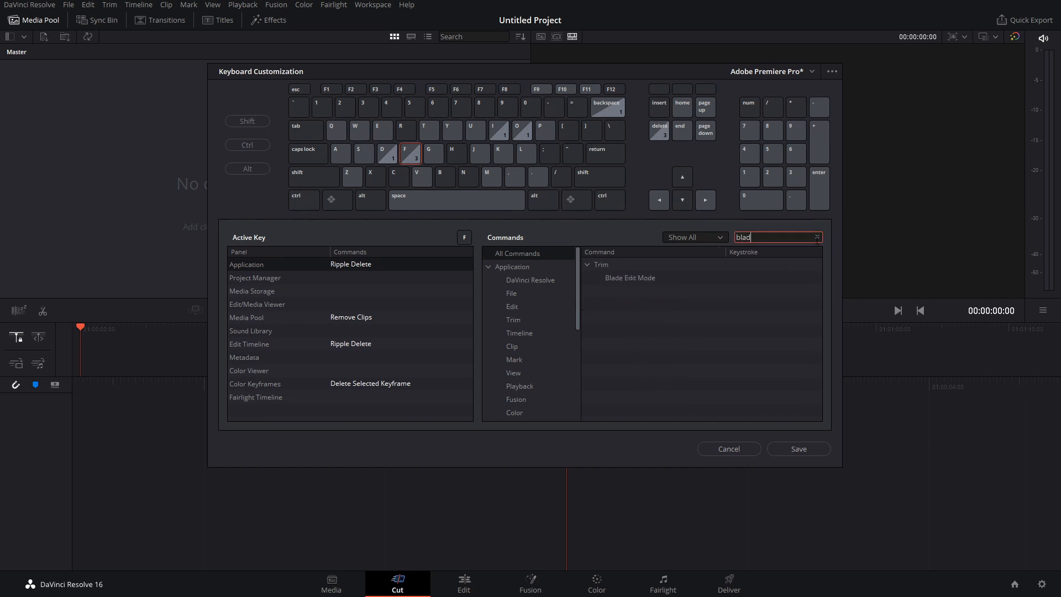
click(665, 281)
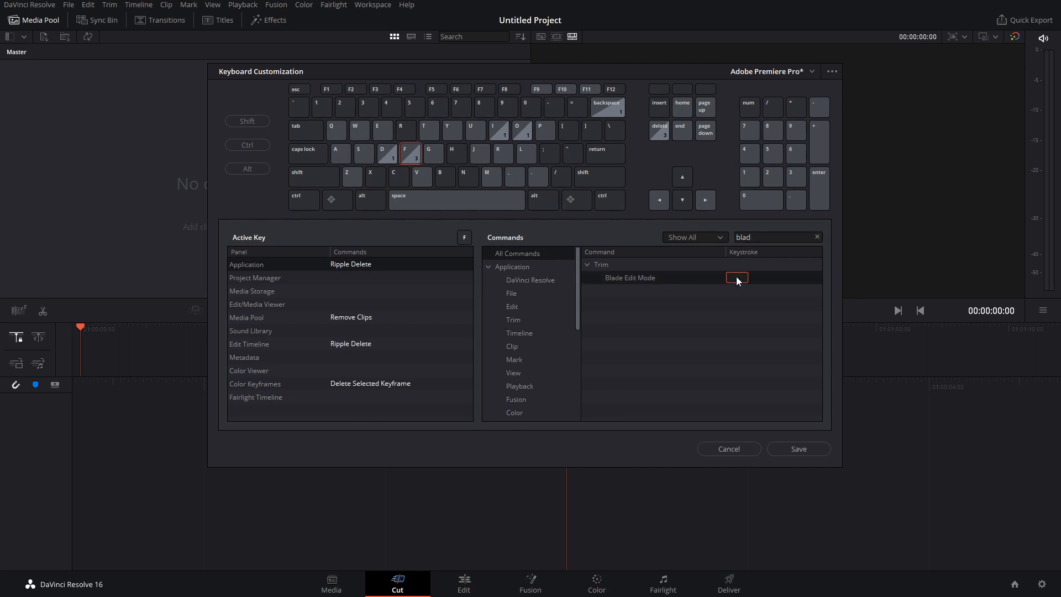
key(c)
click(817, 237)
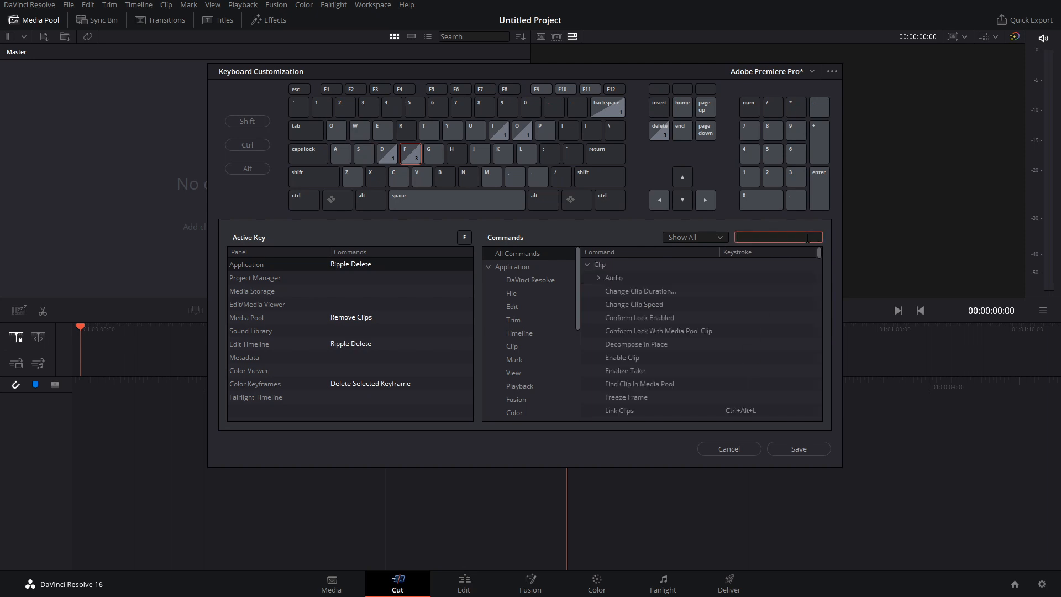
- Find Normal Edit Mode under Trim and set its shortcut to V, accepting the reassignment
text(nor)
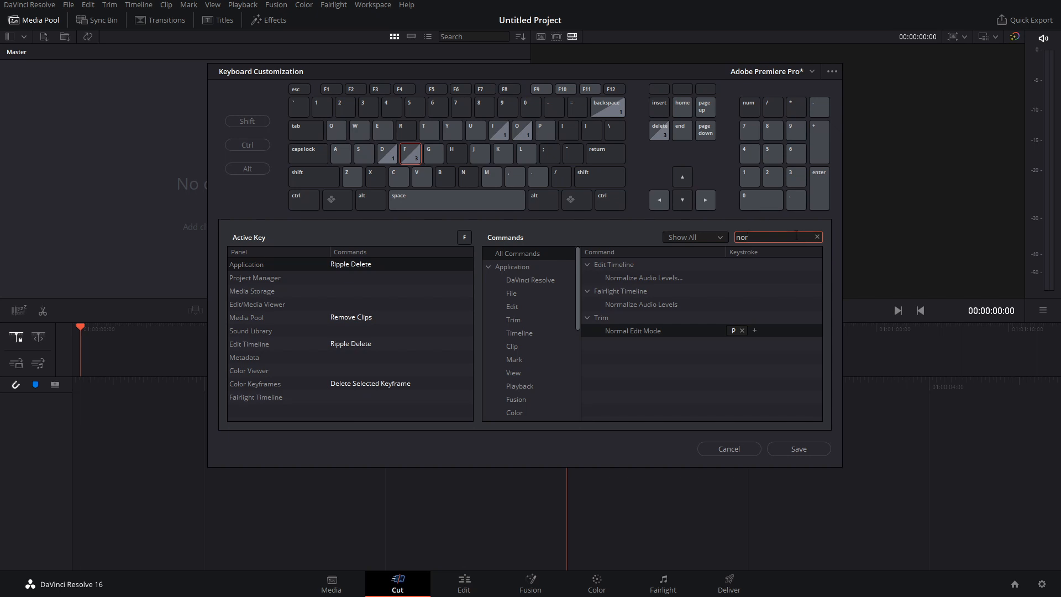
click(743, 331)
key(v)
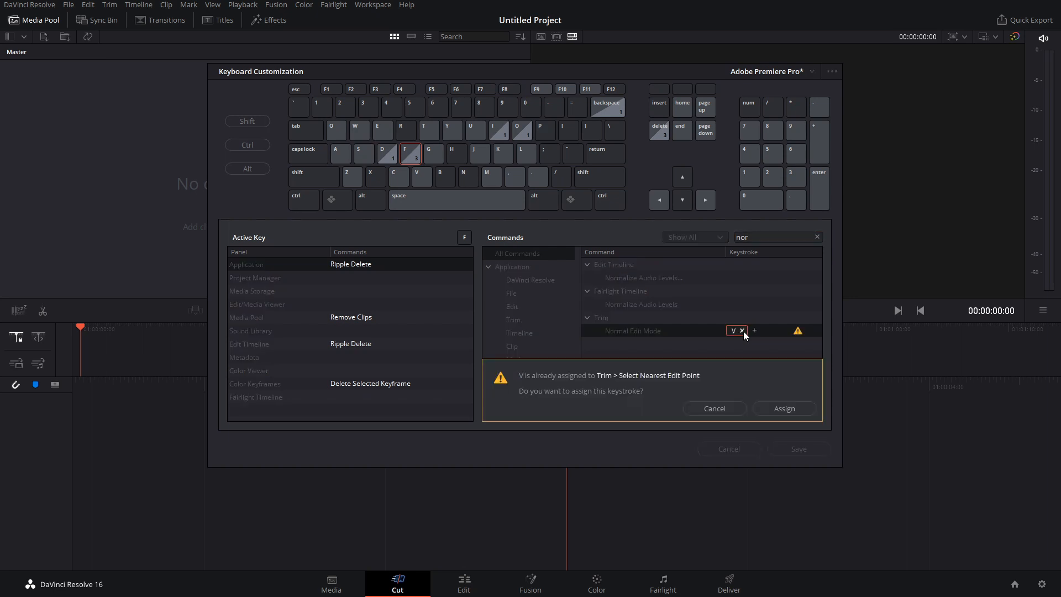
click(783, 409)
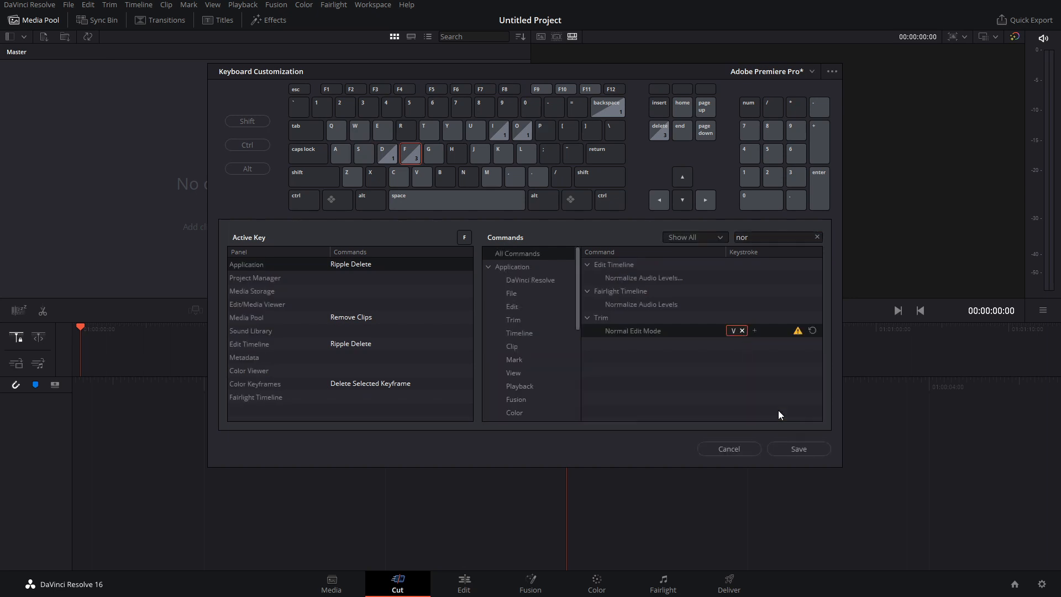
- Look up the commands assigned to the V key and change the Select Nearest Edit Point shortcut to F2
click(426, 176)
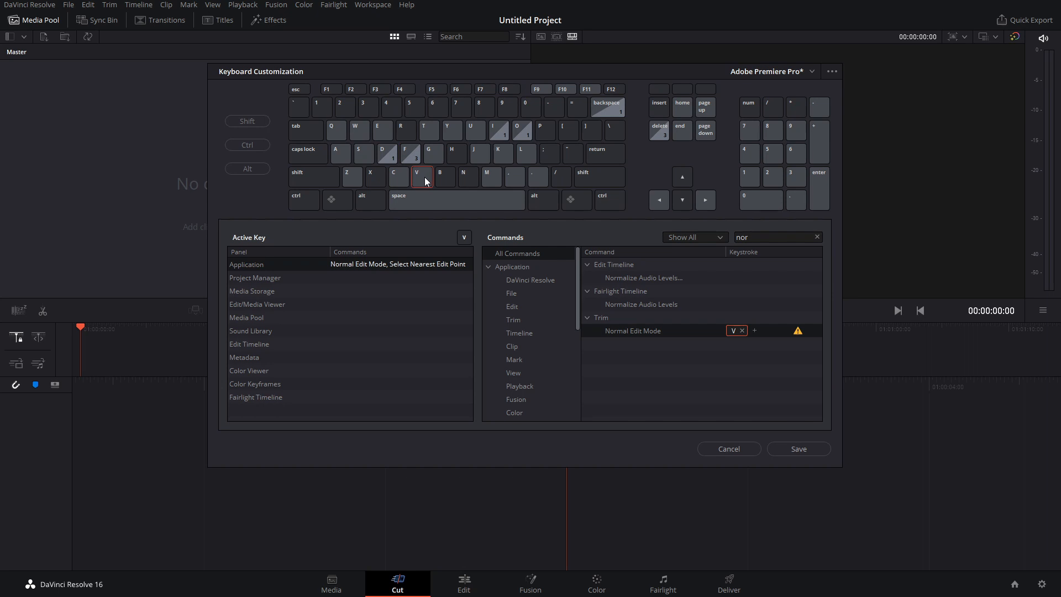
click(415, 266)
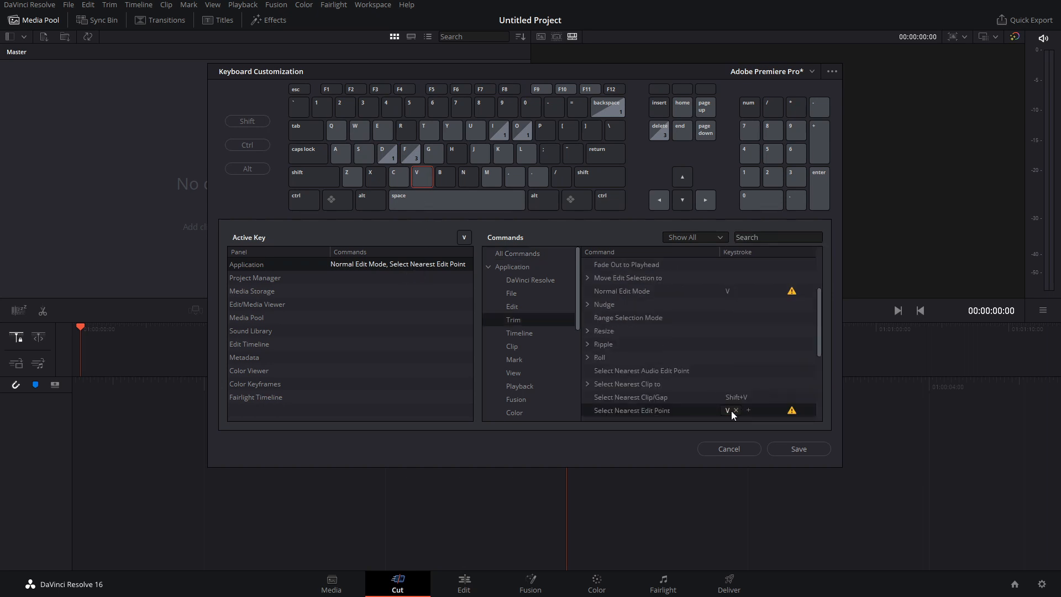
key(F2)
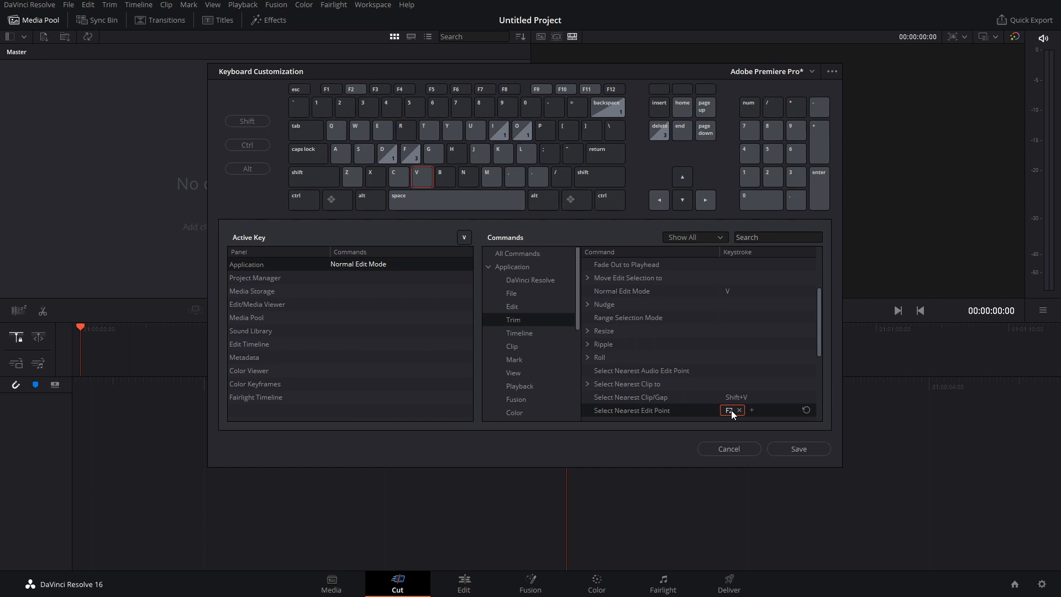
- Find the Razor command under Timeline and add F1 as a second shortcut alongside Ctrl+B
click(775, 236)
text(raz)
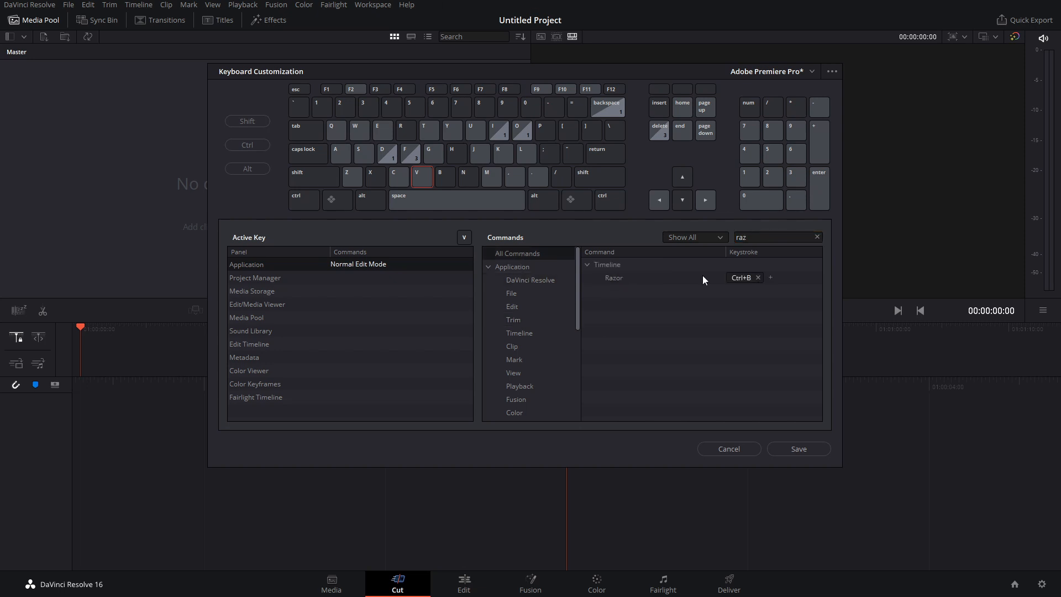
mouse_move(731, 280)
click(771, 277)
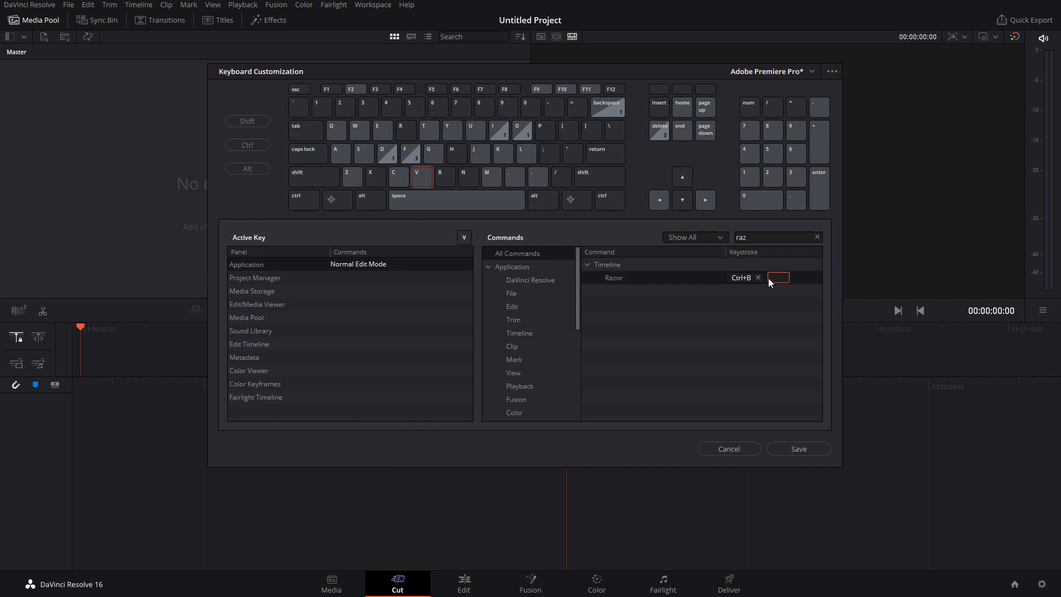
key(F1)
- Save the customized shortcuts as a new keyboard preset named One Handed
click(831, 74)
click(810, 90)
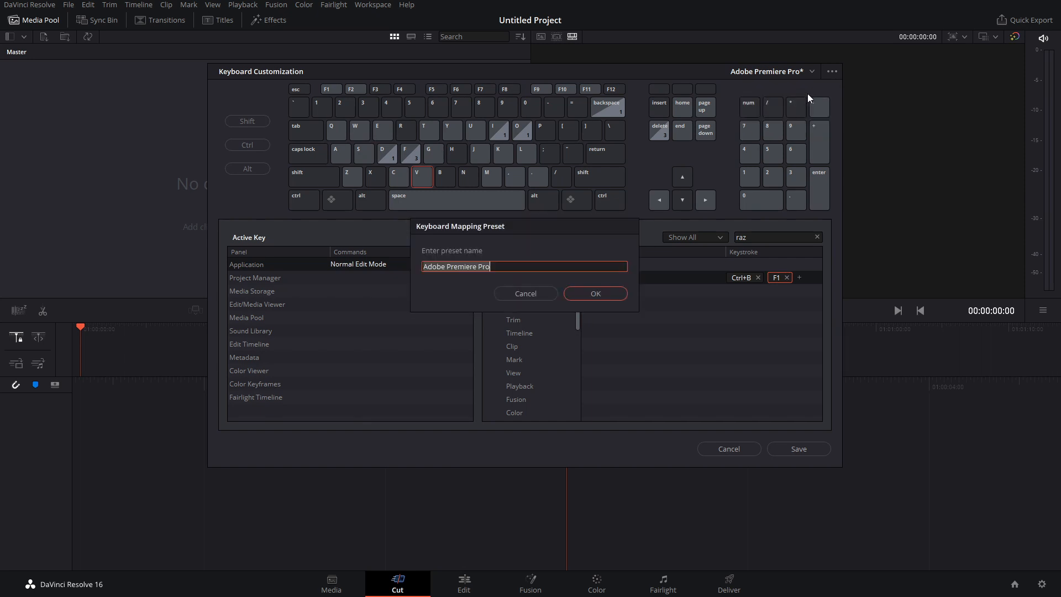
text(On)
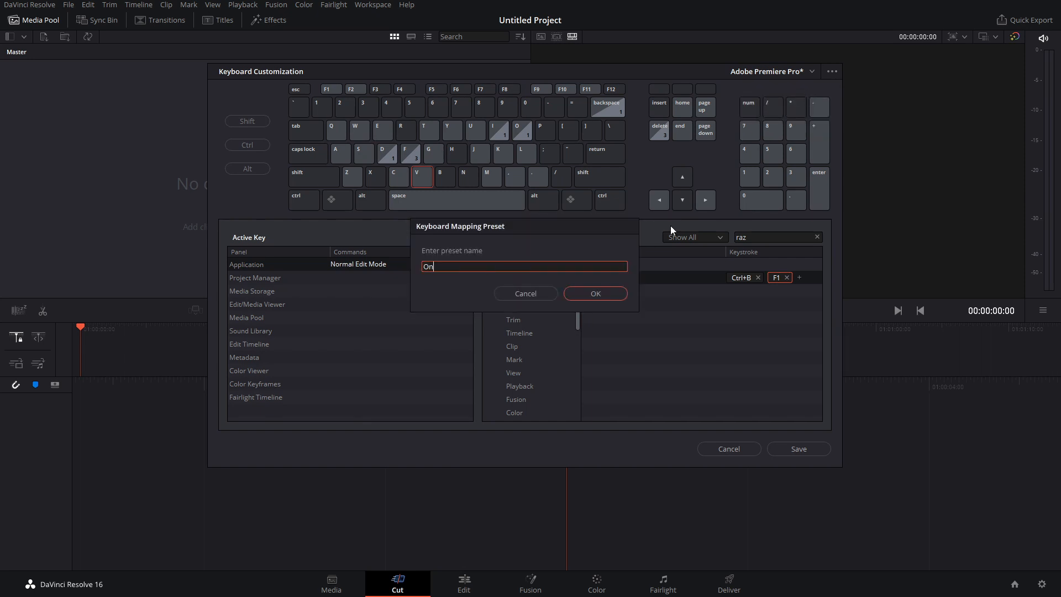
text(e Handed)
click(598, 295)
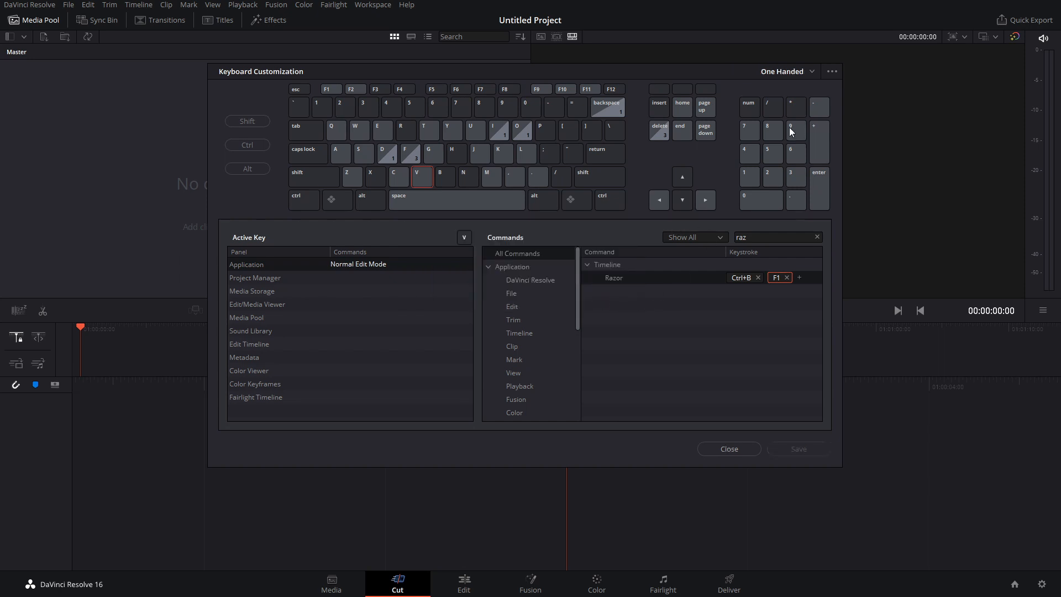
- Choose the One Handed preset as the active keyboard mapping and close the keyboard customization
click(813, 72)
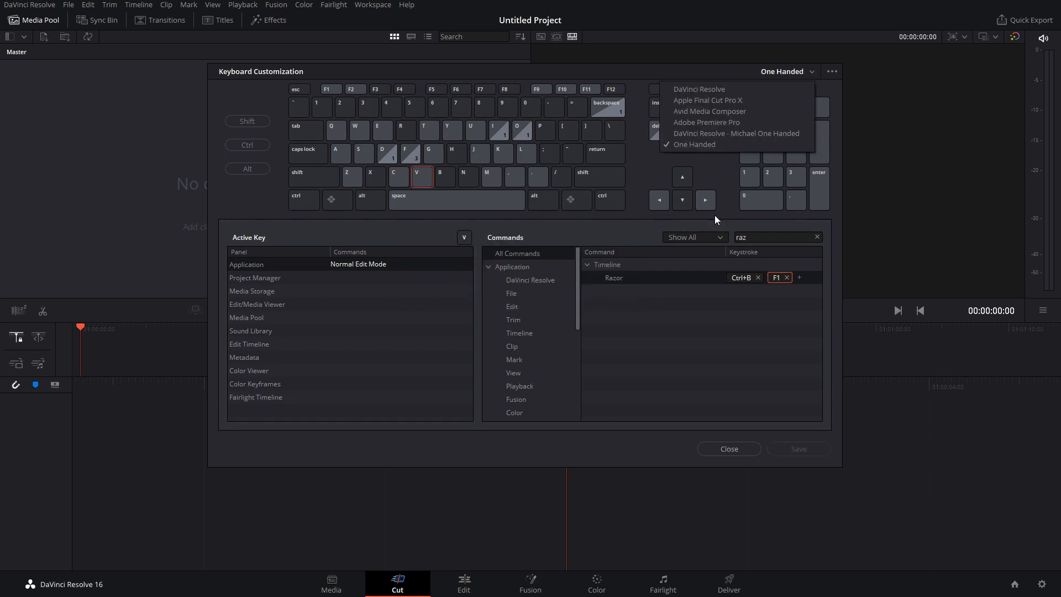
click(718, 146)
click(731, 450)
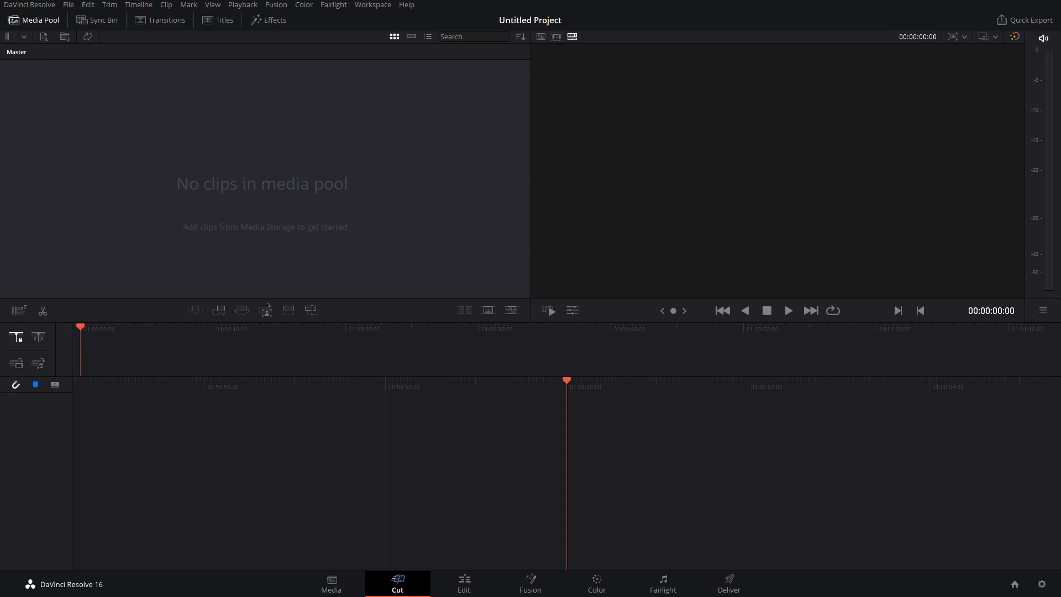
- Import the Lebanon B-Roll video into the media pool, put it on a new timeline and open the Edit page
drag(679, 203, 346, 220)
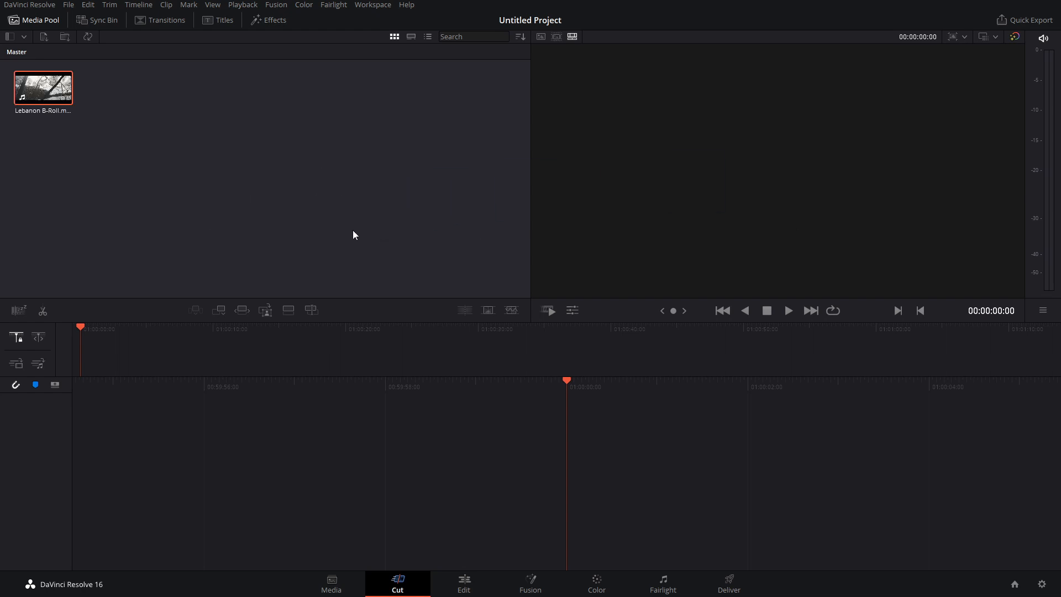
drag(43, 89, 104, 424)
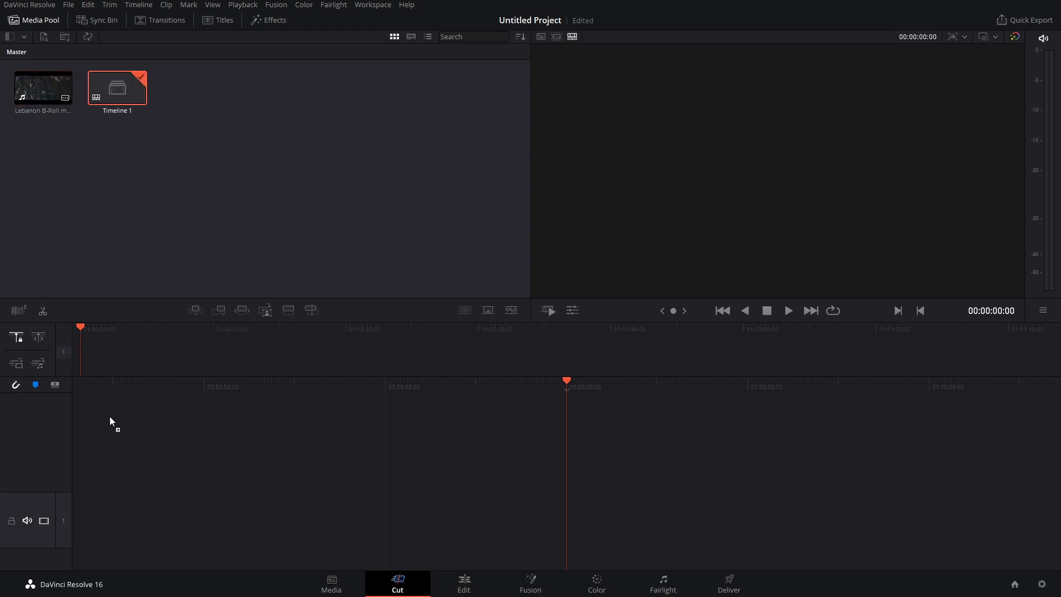
click(475, 583)
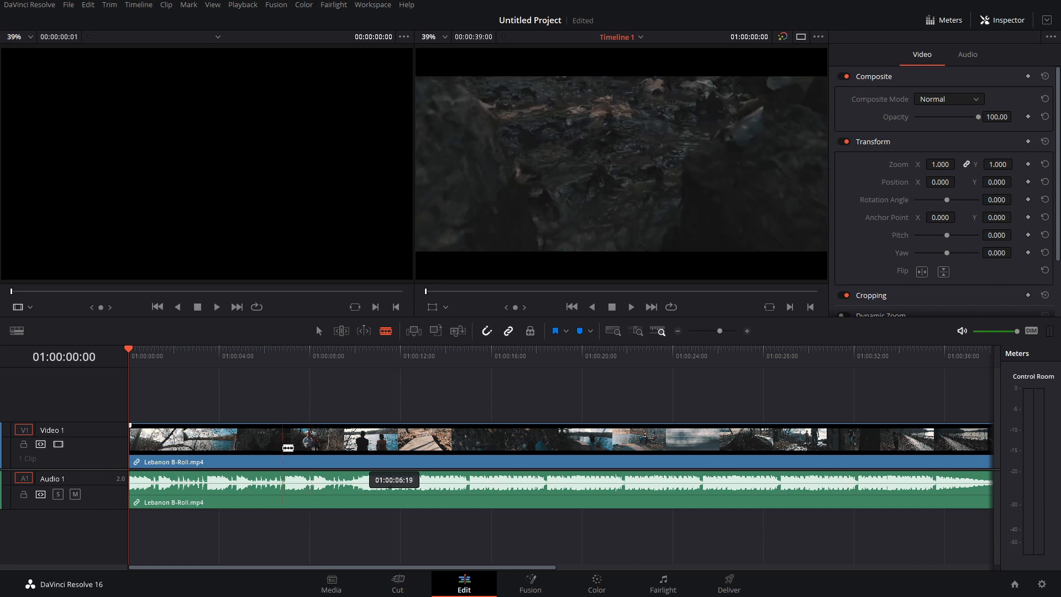
- Blade the Lebanon B-Roll clip at about 01:00:06:19 and 10 seconds, and ripple delete the middle segment
click(282, 445)
click(363, 448)
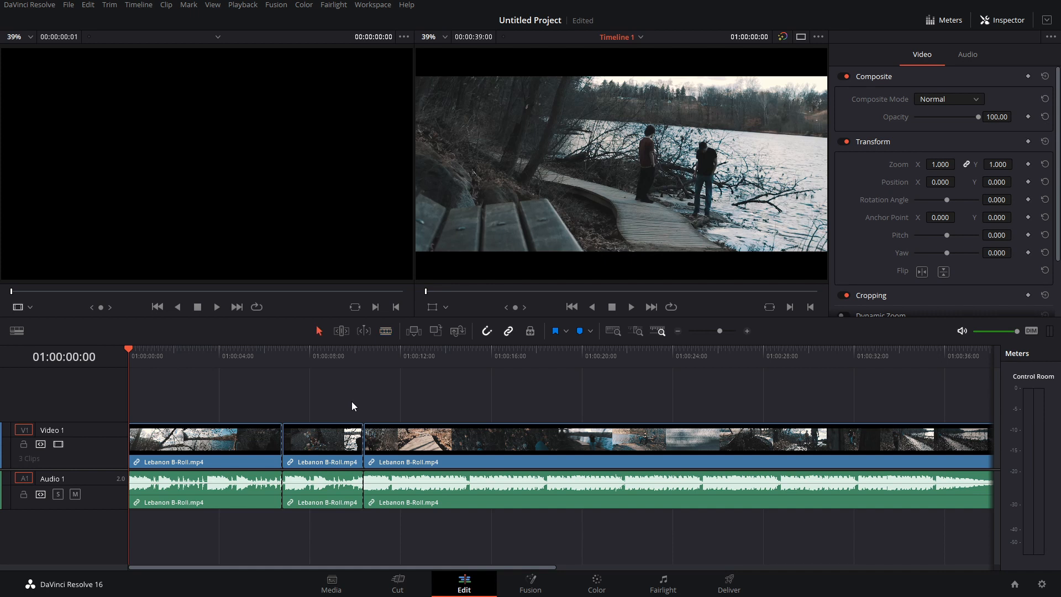
click(330, 452)
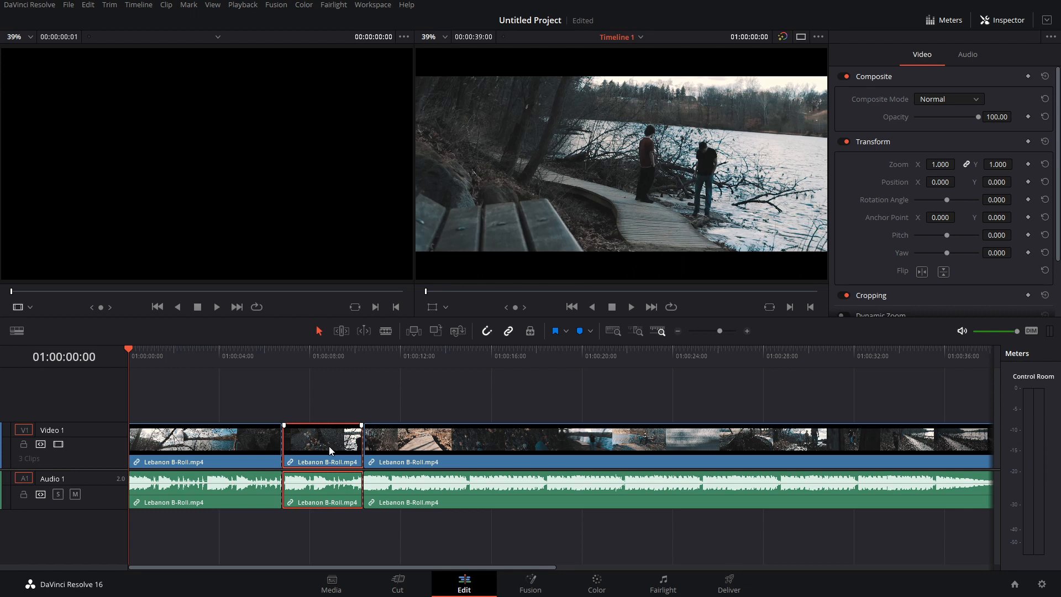
key(Delete)
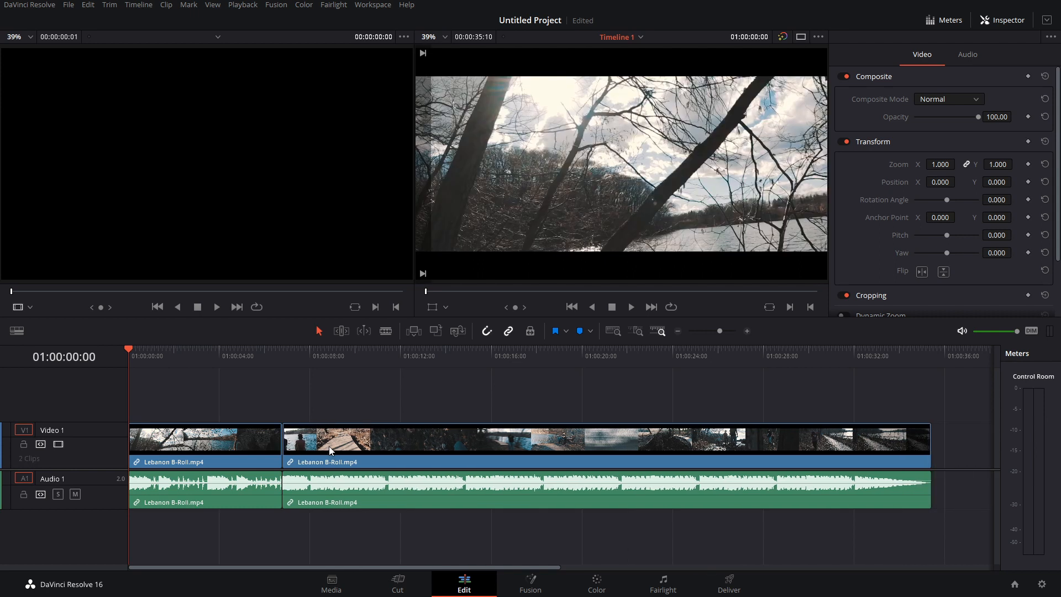
key(ctrl+equal)
key(ctrl+equal)
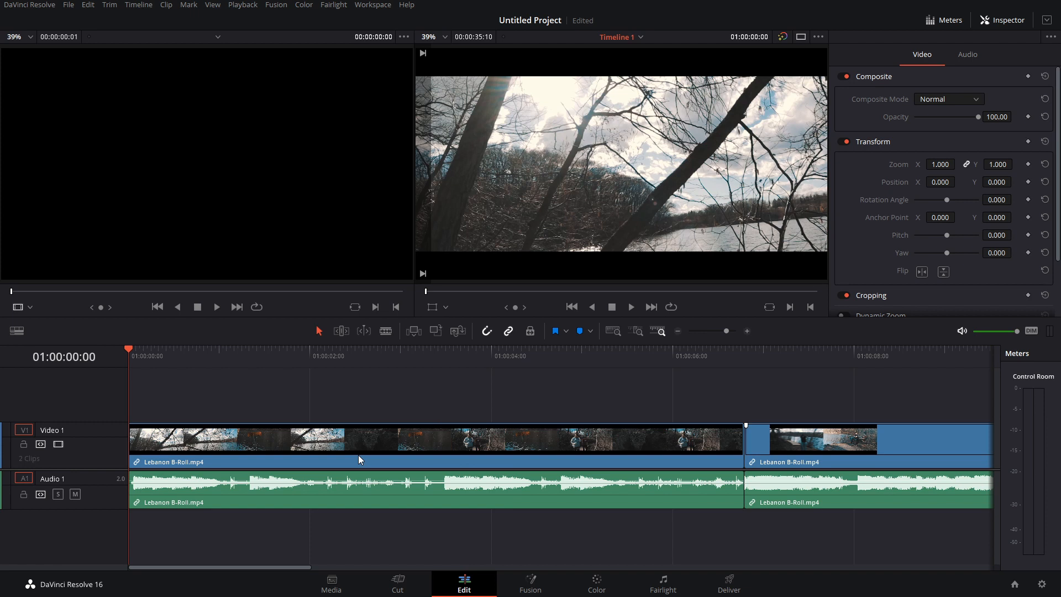
key(ctrl+minus)
key(ctrl+minus)
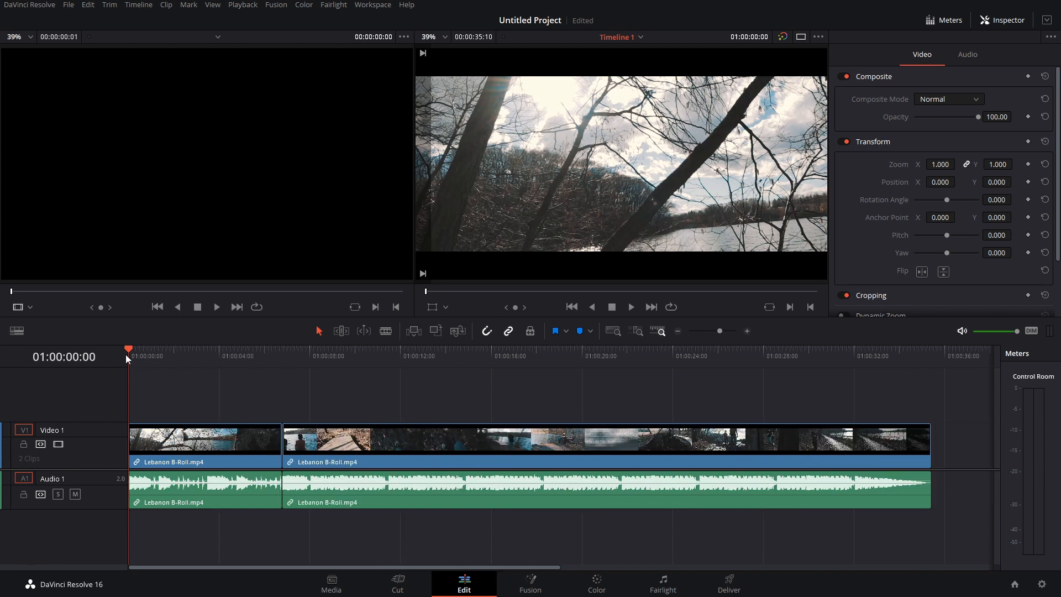
- Split the second clip at 01:00:13:02 and ripple delete the segment just before that cut
drag(128, 348, 424, 360)
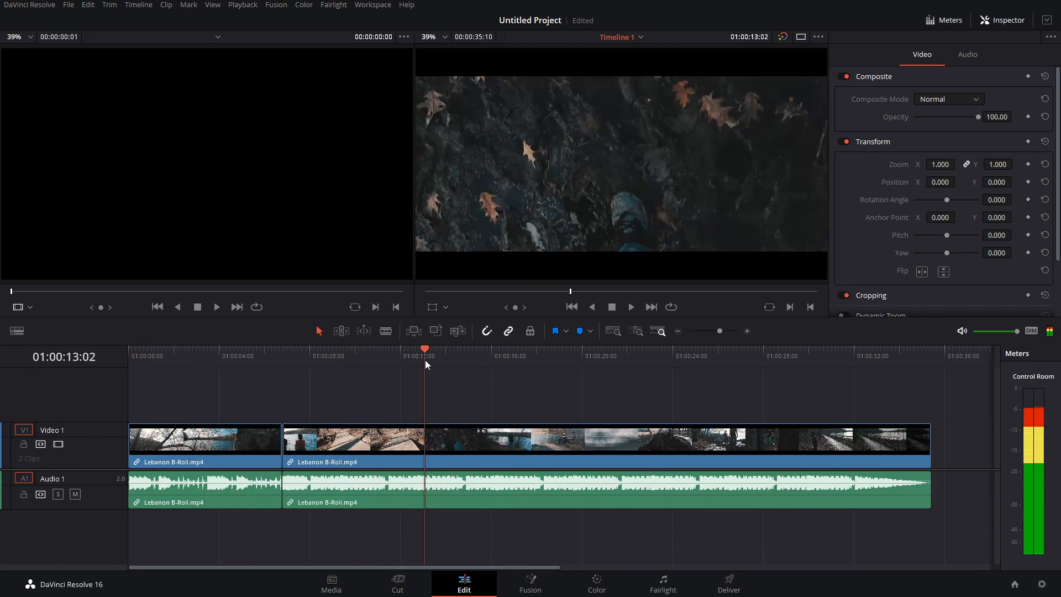
key(ctrl+b)
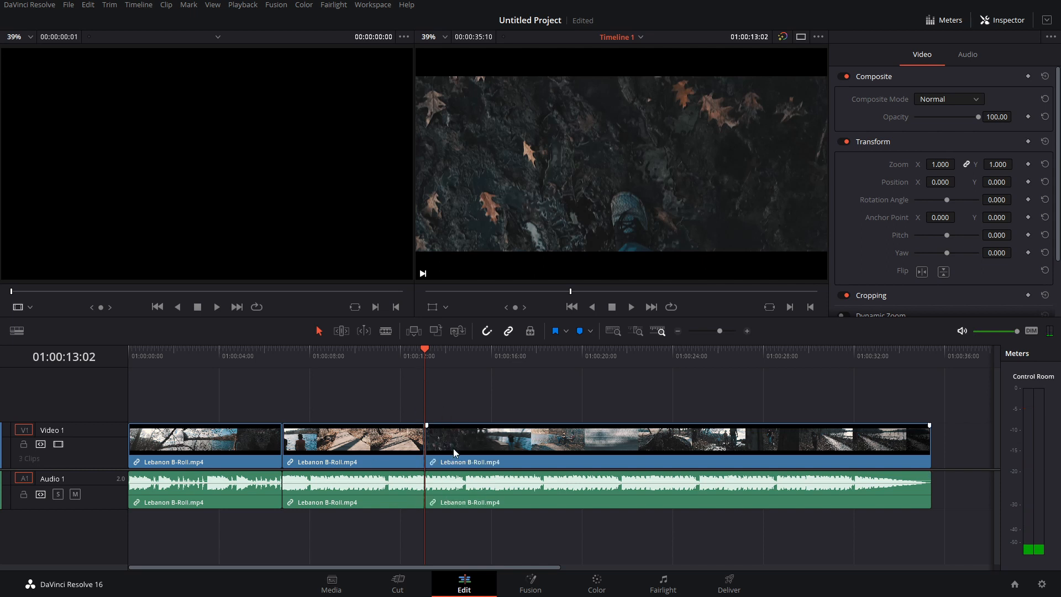
click(416, 449)
key(BackSpace)
click(403, 467)
key(BackSpace)
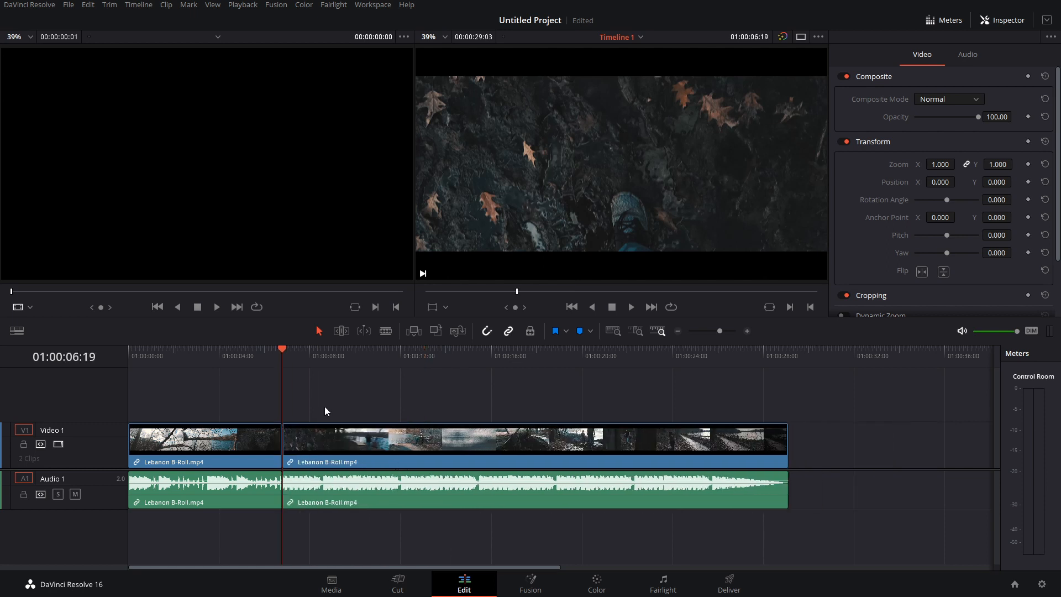
- Return the playhead to the edit point at 01:00:06:19 and blade the second clip at about 11, 17 and 20.5 seconds
drag(283, 349, 357, 351)
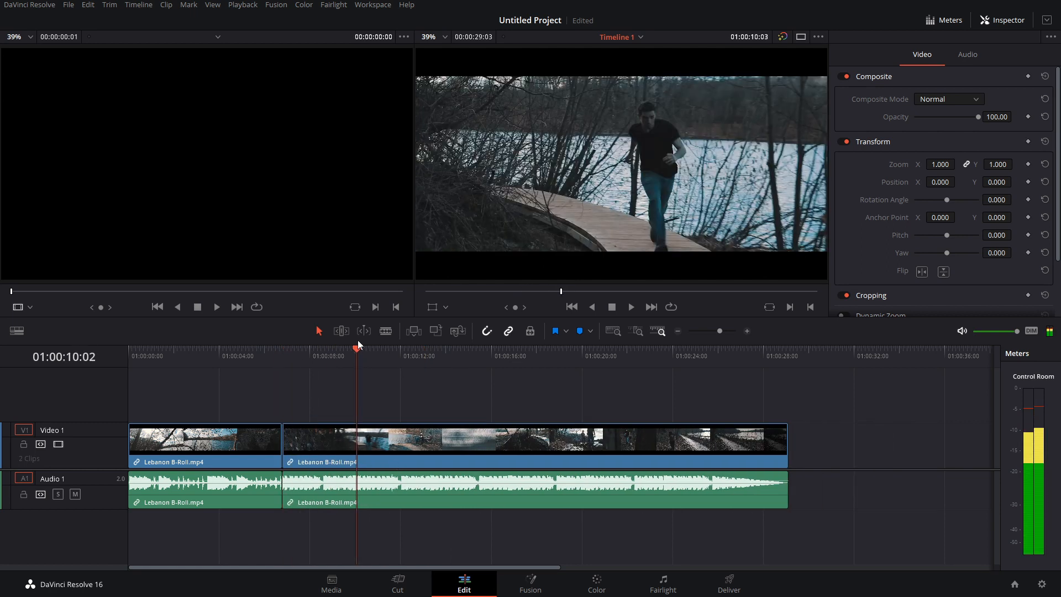
key(Up)
key(b)
click(374, 446)
click(507, 446)
click(594, 446)
- Switch back to normal edit mode and select all clips forward from the playhead on all tracks
key(a)
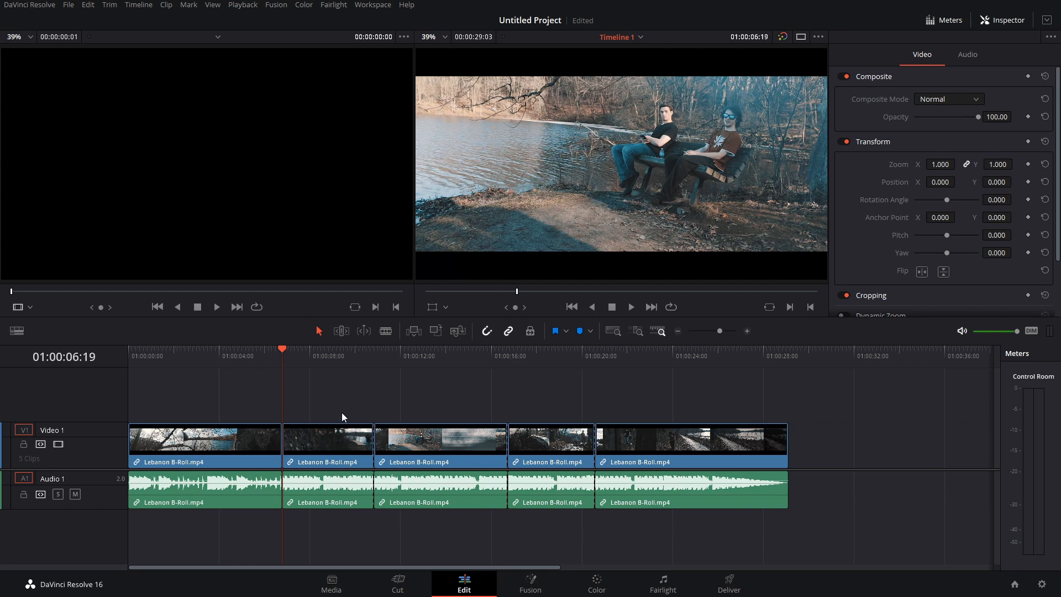
key(y)
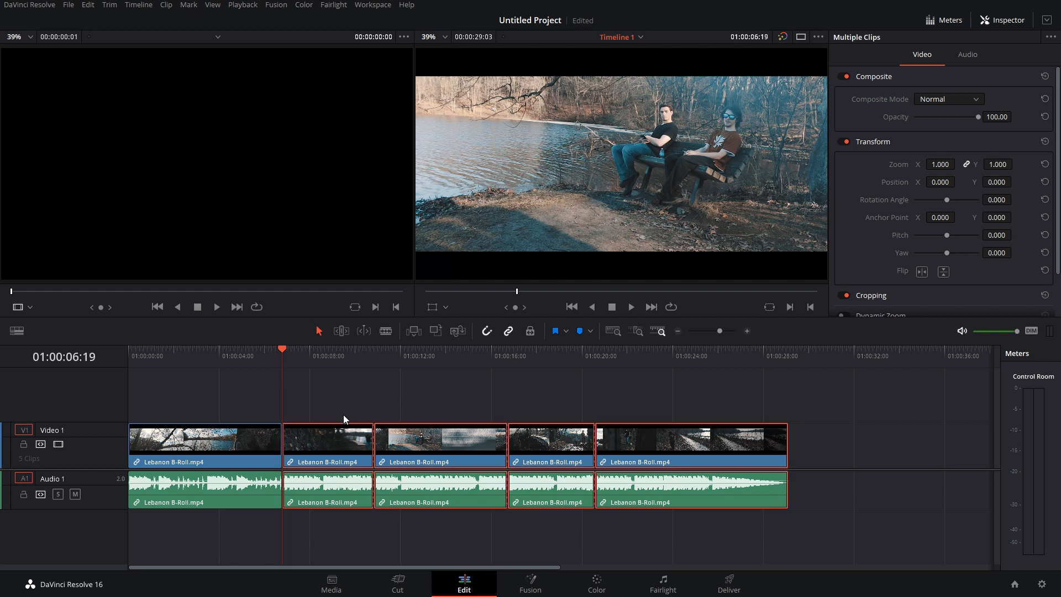